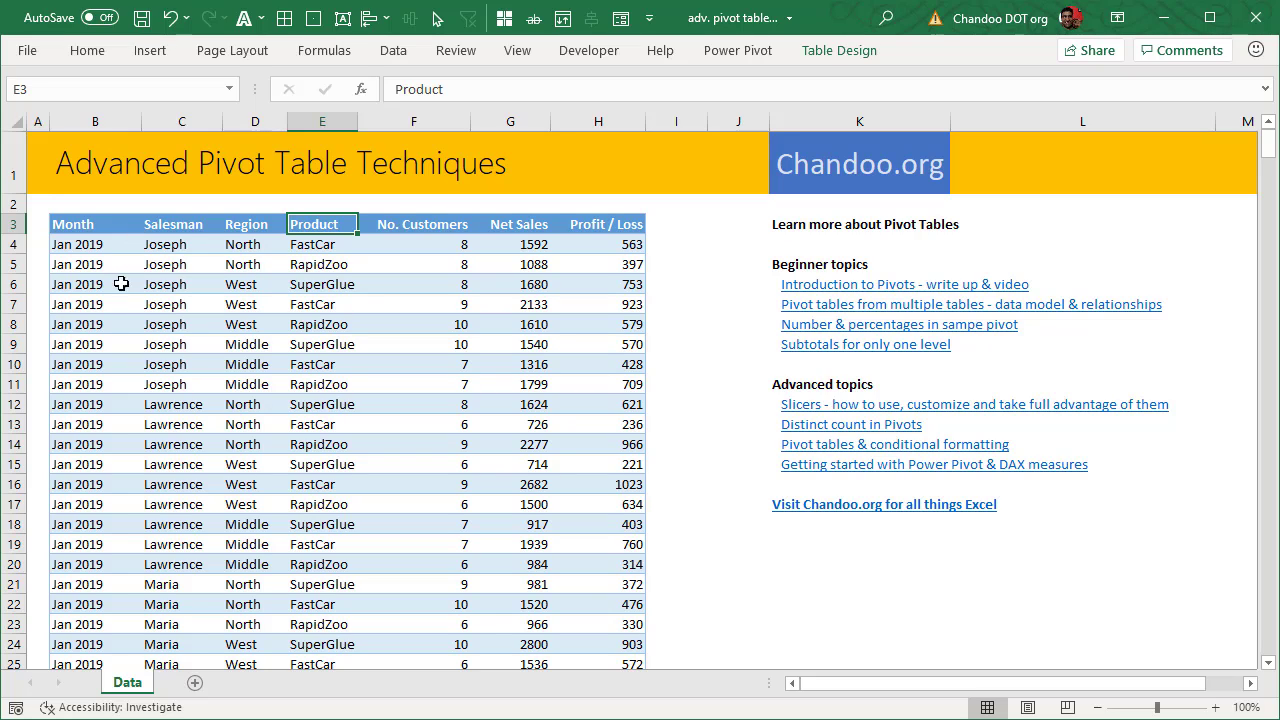
Review the Sales table's Month, Salesman, Region, Product and numeric columns.
click(101, 224)
click(188, 222)
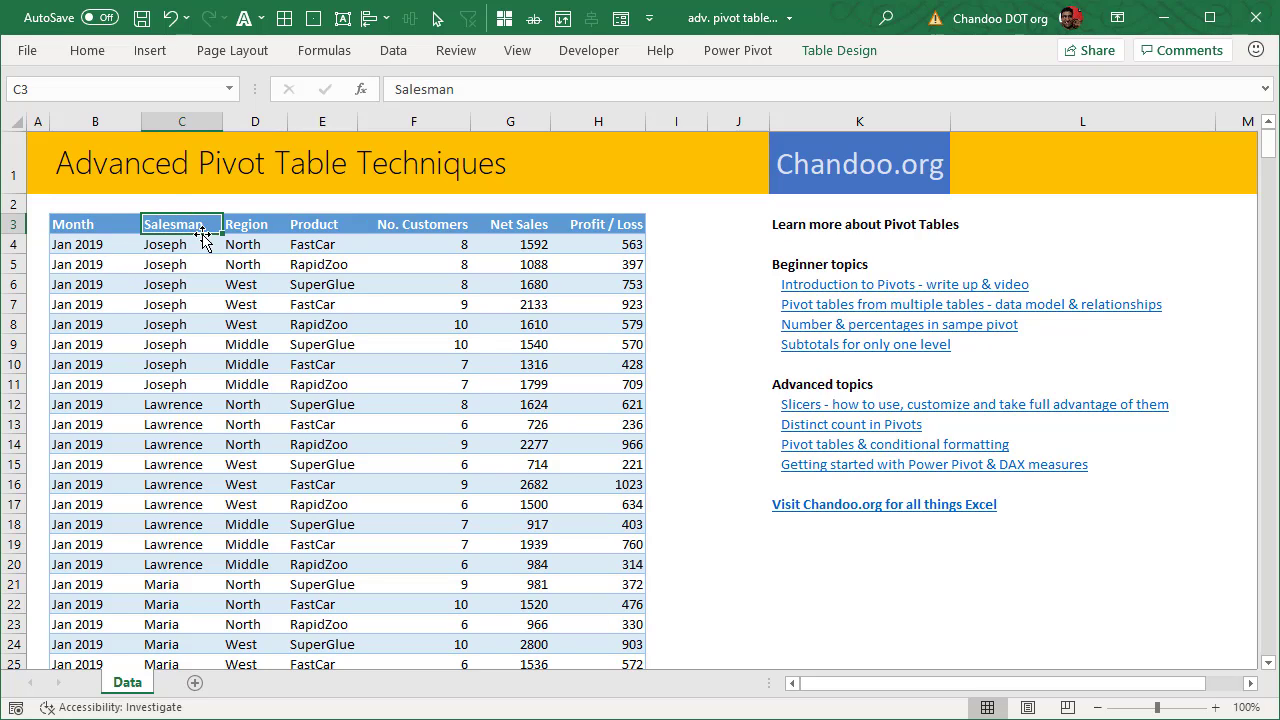
click(270, 228)
click(342, 224)
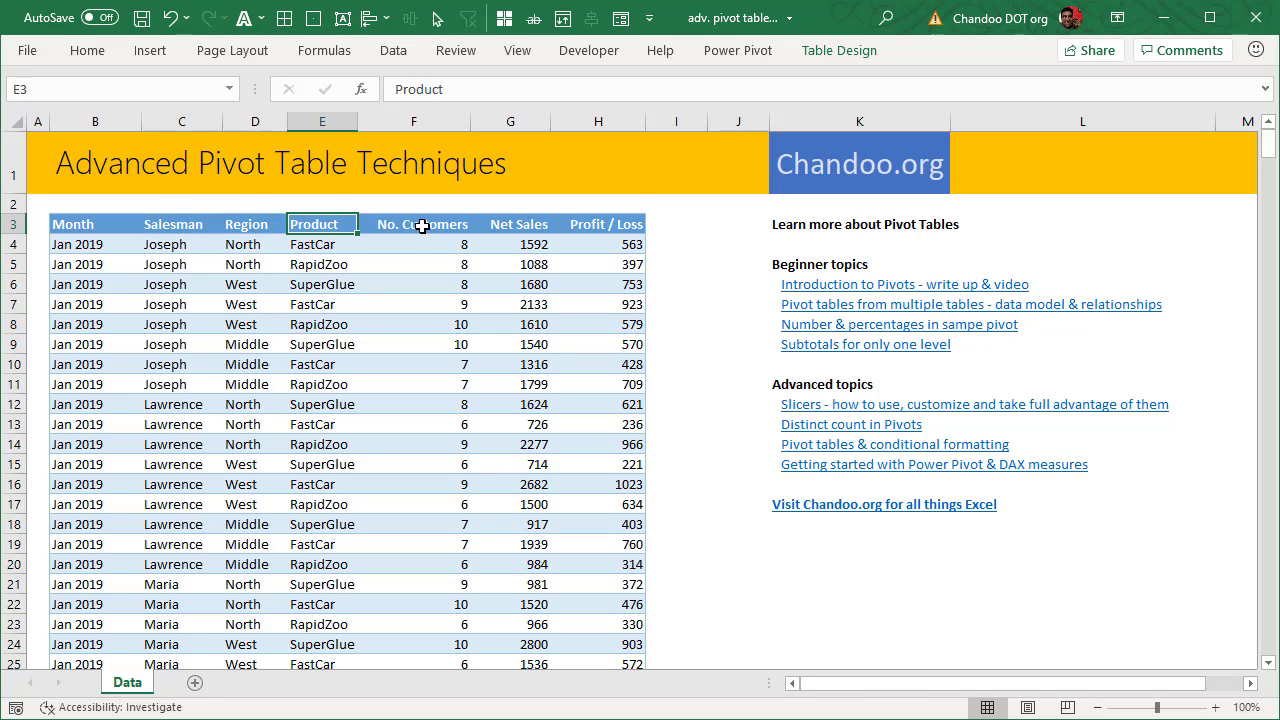
drag(422, 224, 590, 224)
drag(604, 316, 600, 464)
scroll(611, 523, down, 9)
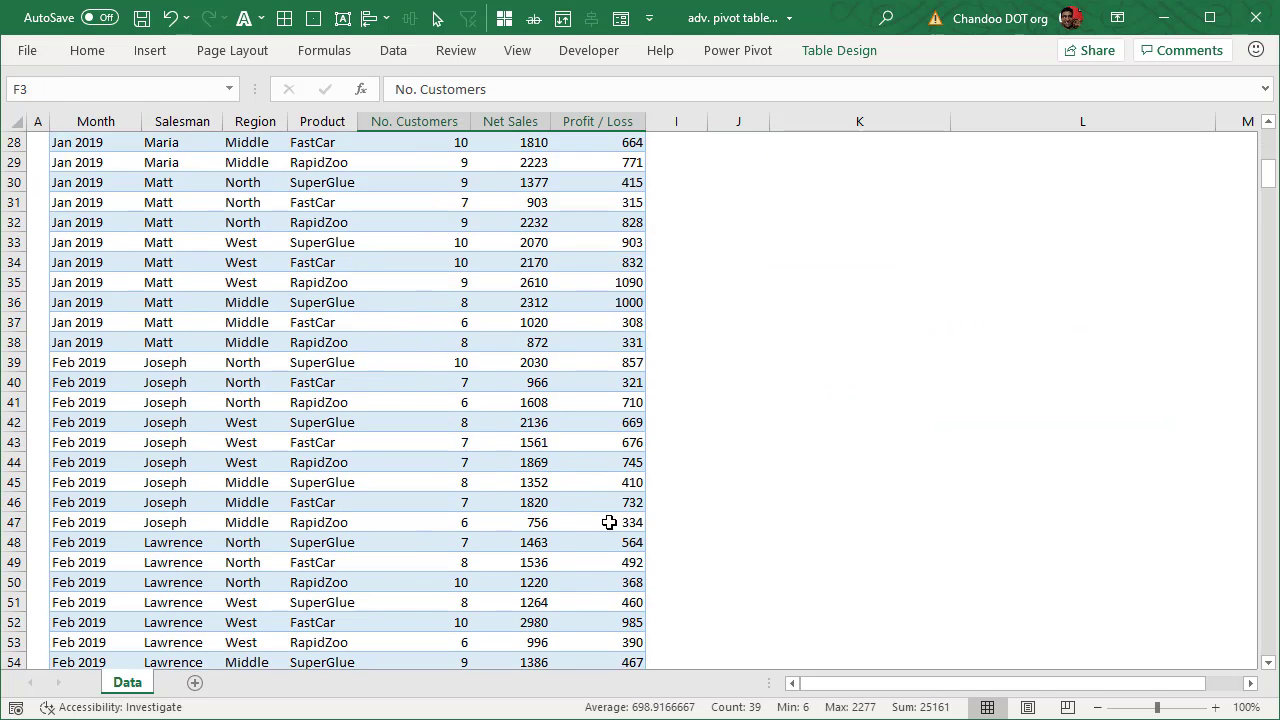
scroll(600, 491, up, 9)
Insert an empty PivotTable from the Sales table on a new worksheet.
click(165, 267)
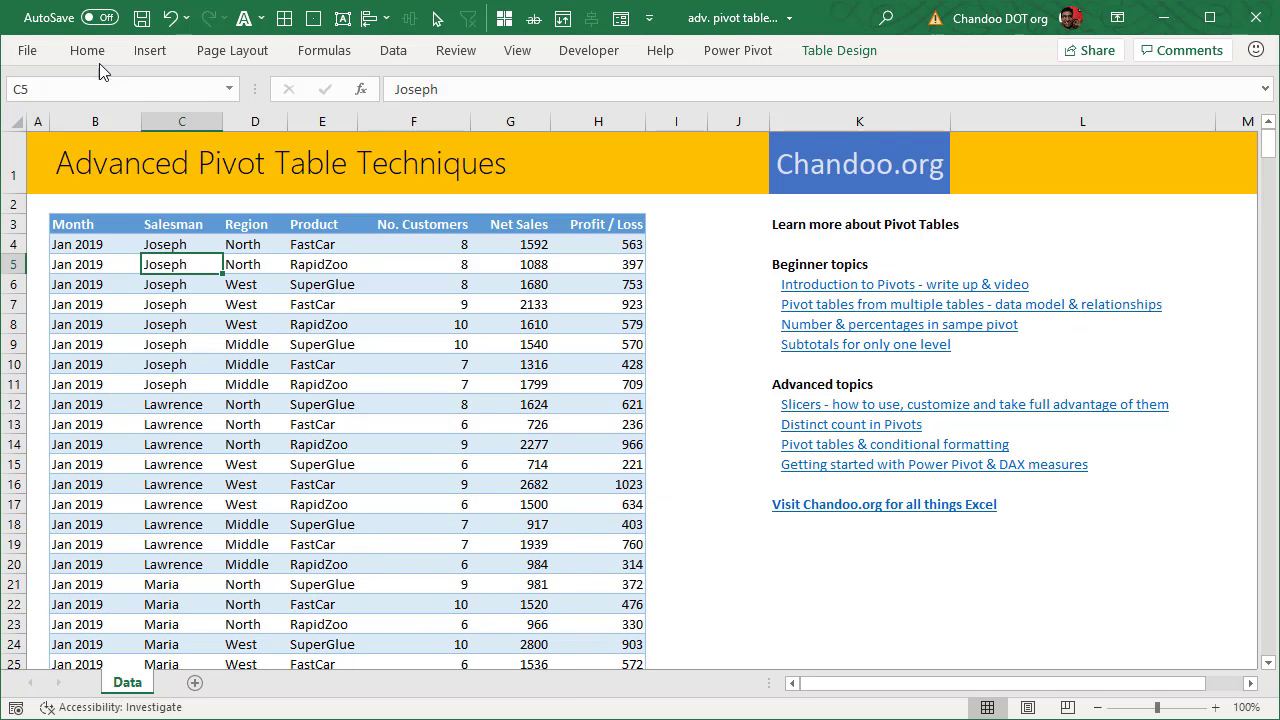
click(149, 50)
click(38, 160)
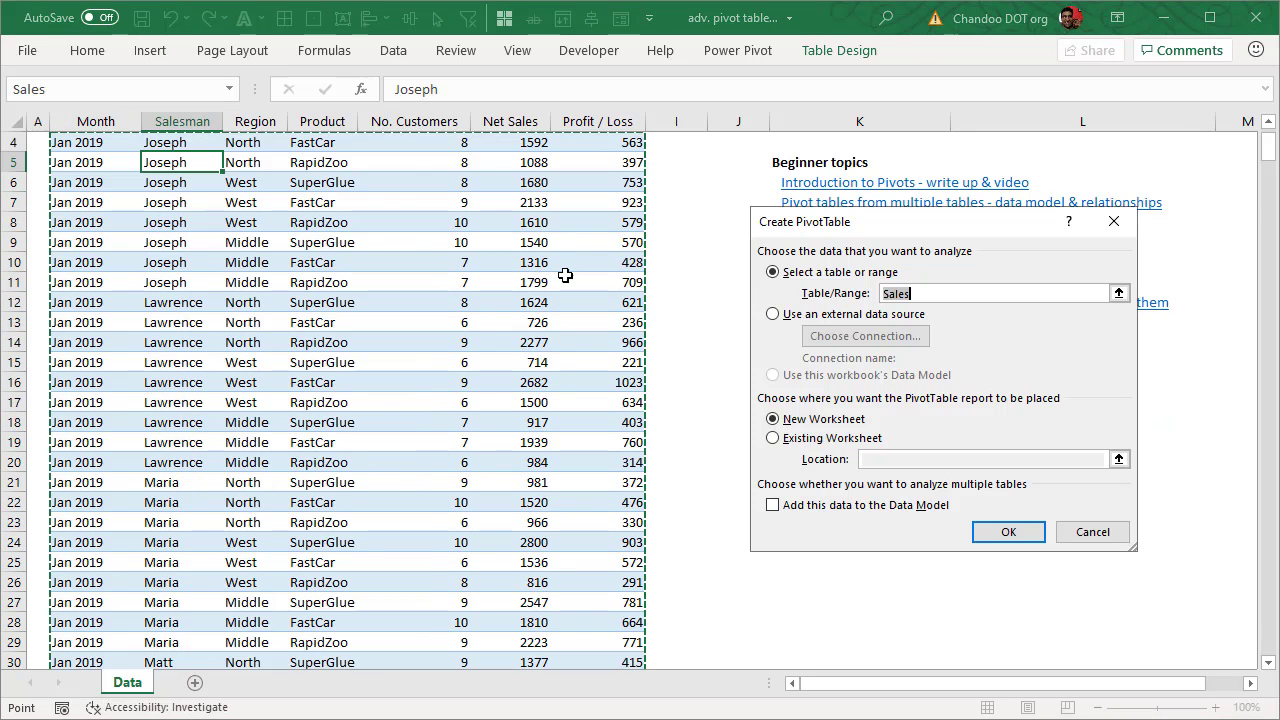
click(1019, 535)
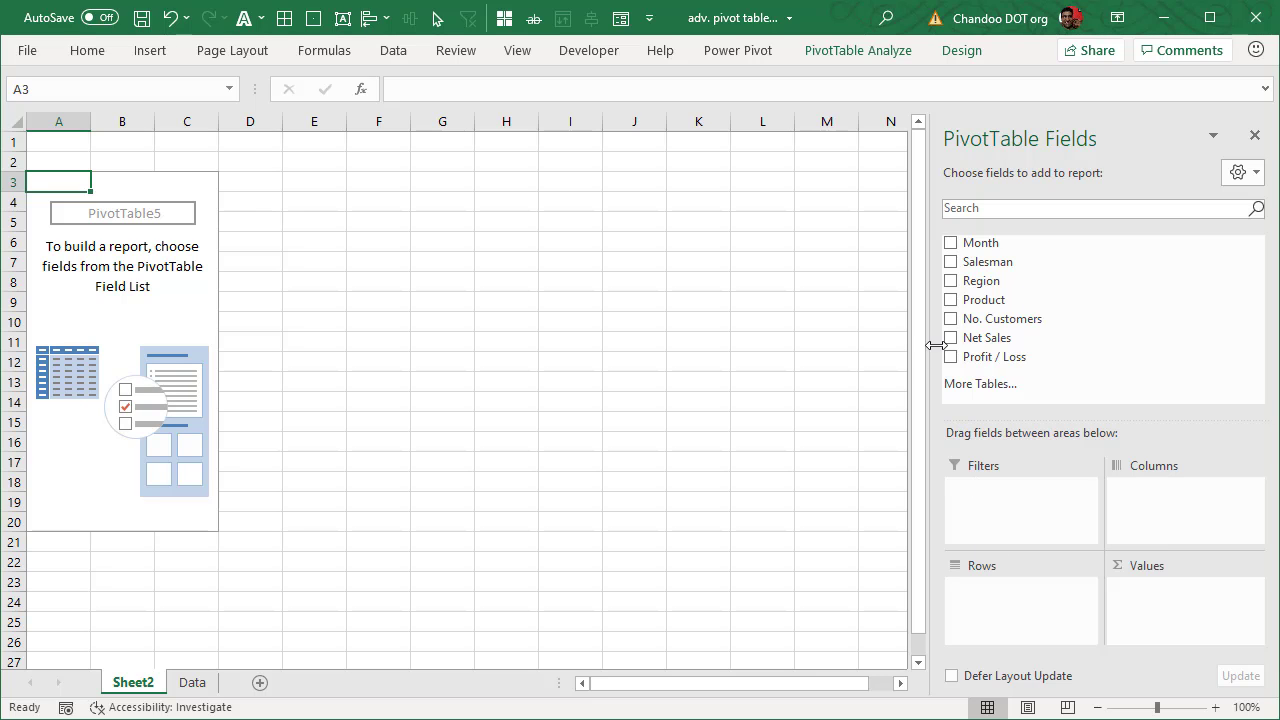
Put Month in Rows, grouped as Years, Quarters and Month, and sum Net Sales in Values.
drag(977, 245, 992, 284)
drag(1022, 604, 1022, 604)
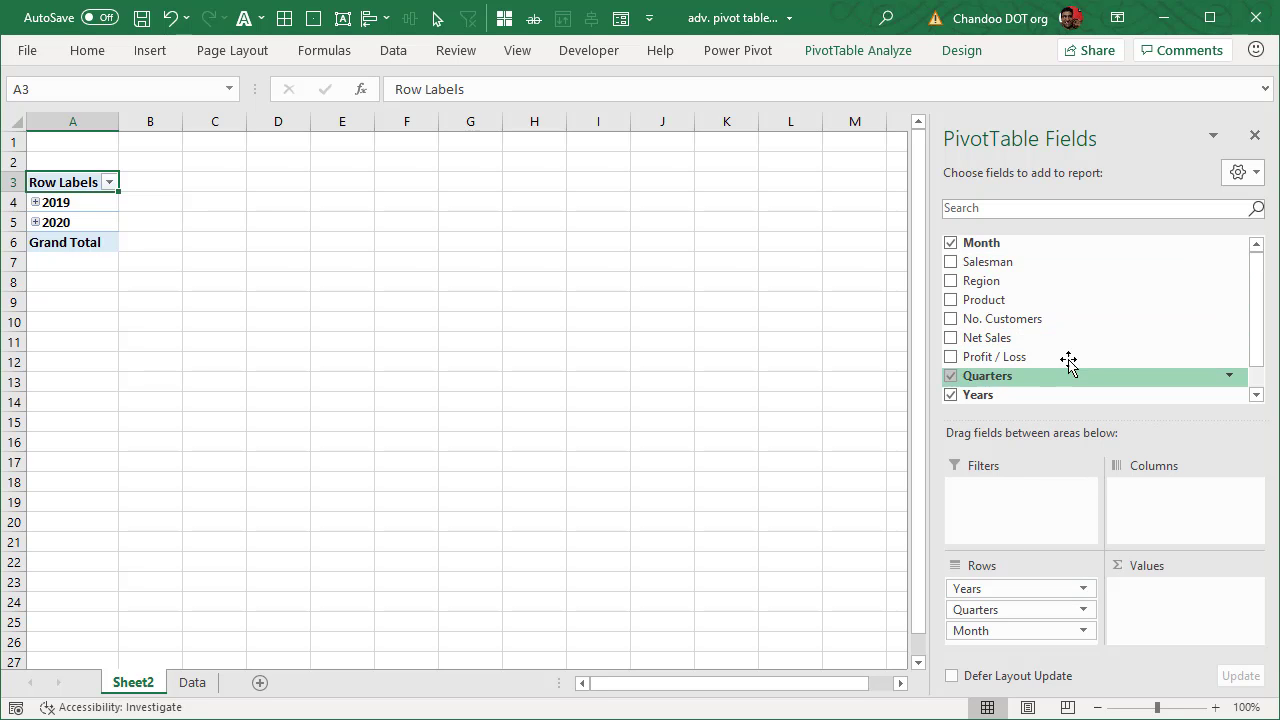
scroll(1068, 362, down, 1)
drag(985, 312, 1163, 615)
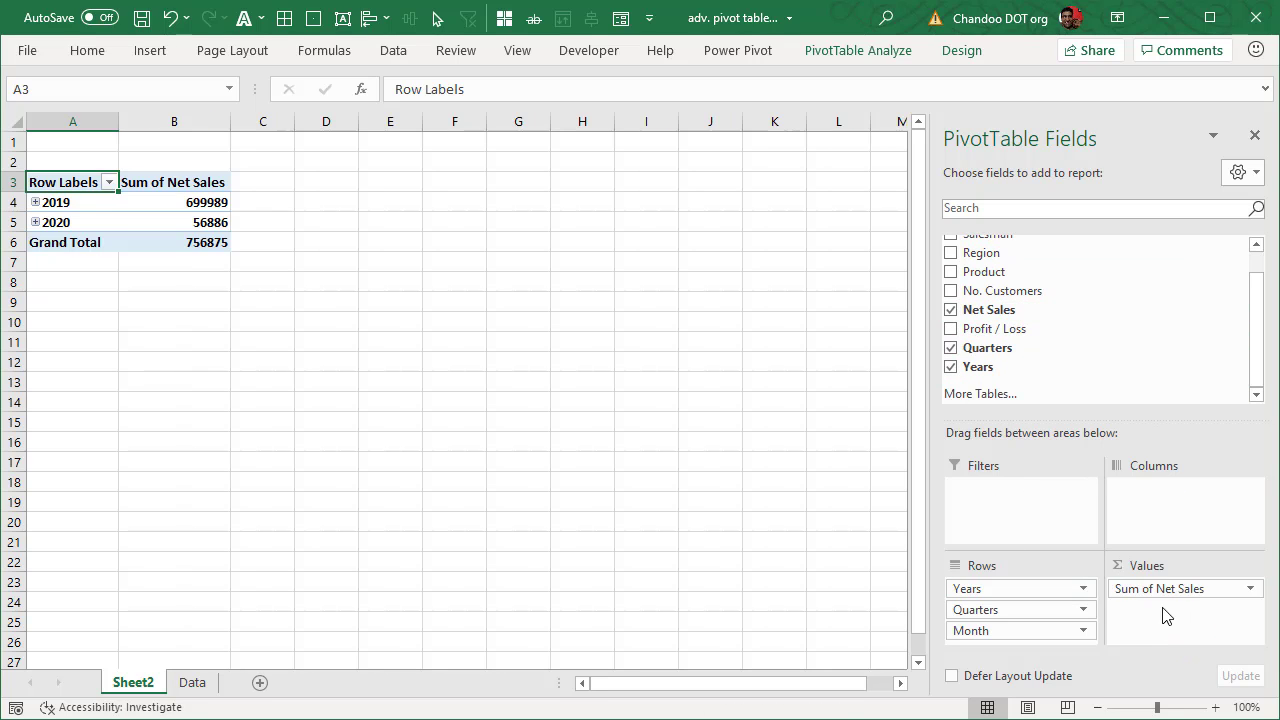
Expand 2019 and 2020 and drop Quarters from Rows so months sit directly under each year.
click(36, 203)
click(35, 303)
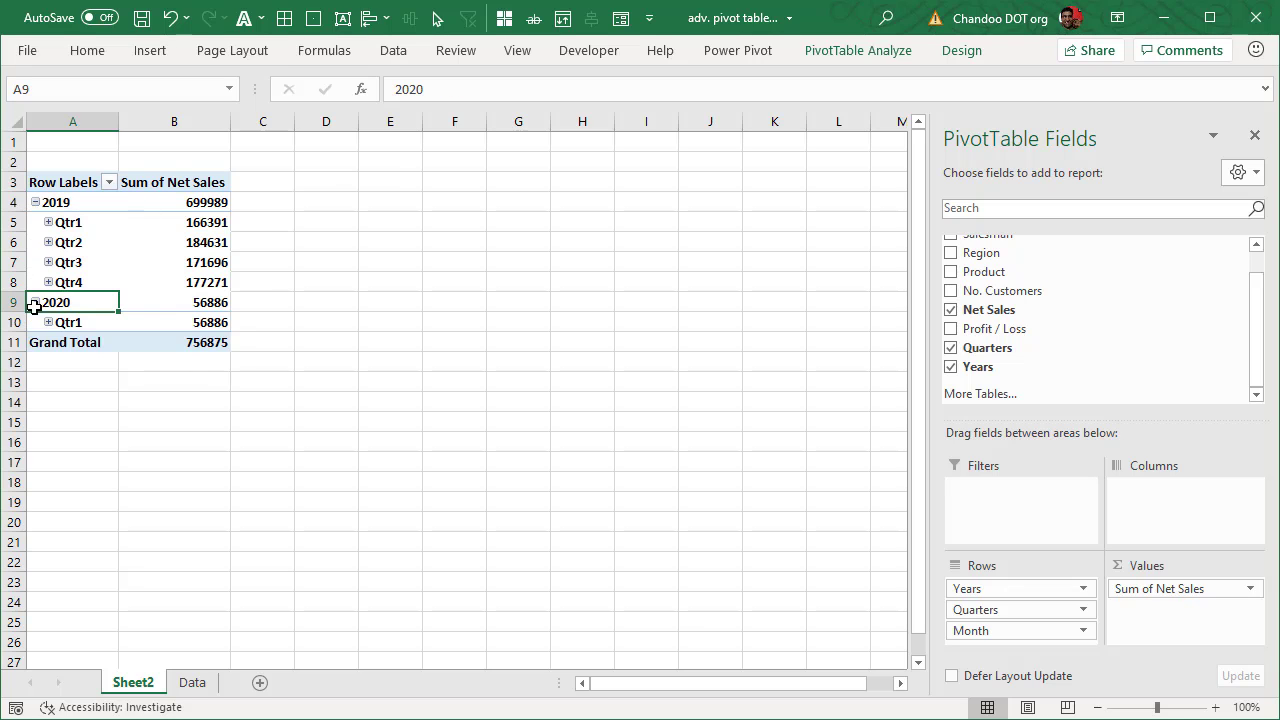
drag(986, 606, 849, 609)
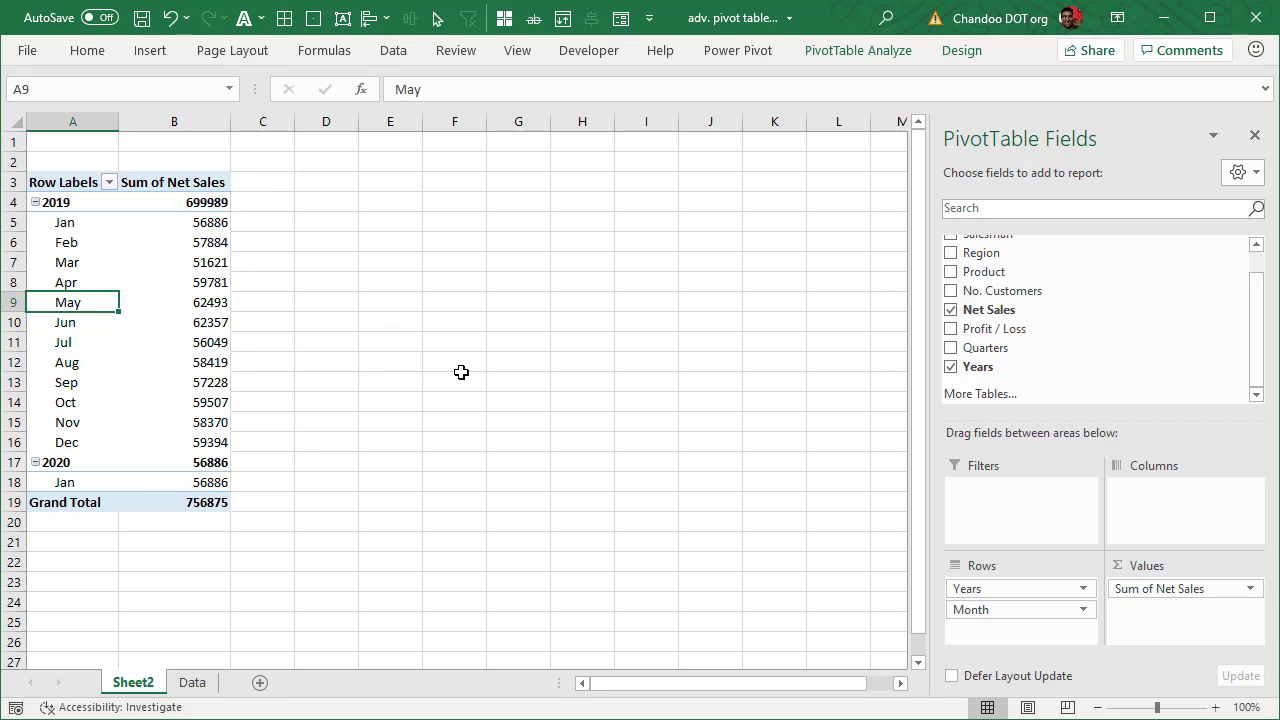
click(495, 338)
click(149, 286)
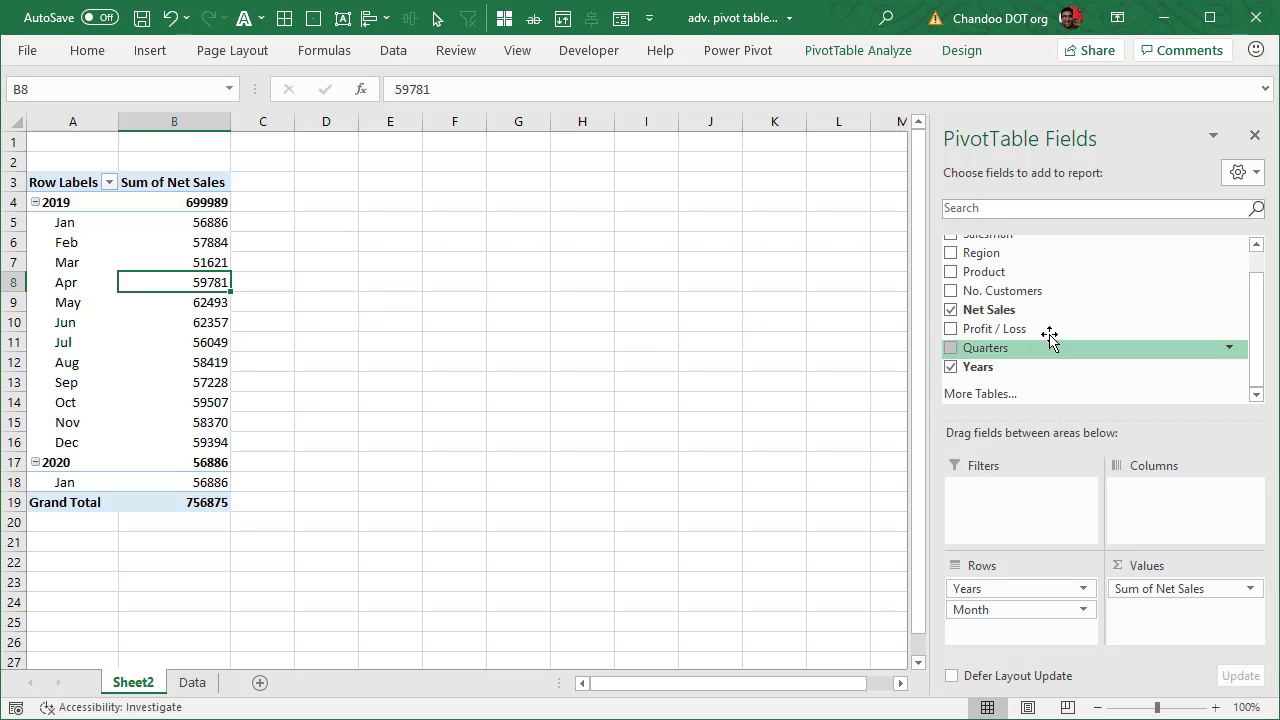
right_click(1005, 268)
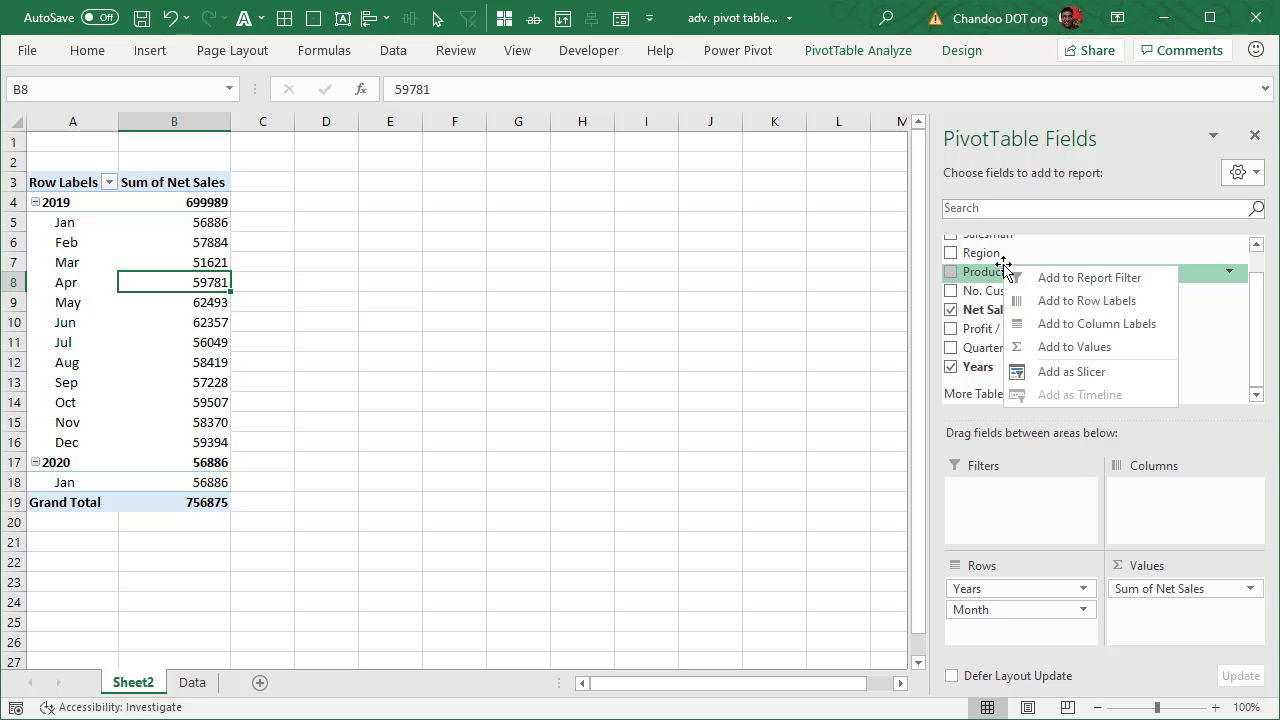
Add a Product slicer beside the pivot and filter it to SuperGlue, totalling 255056.
click(1055, 371)
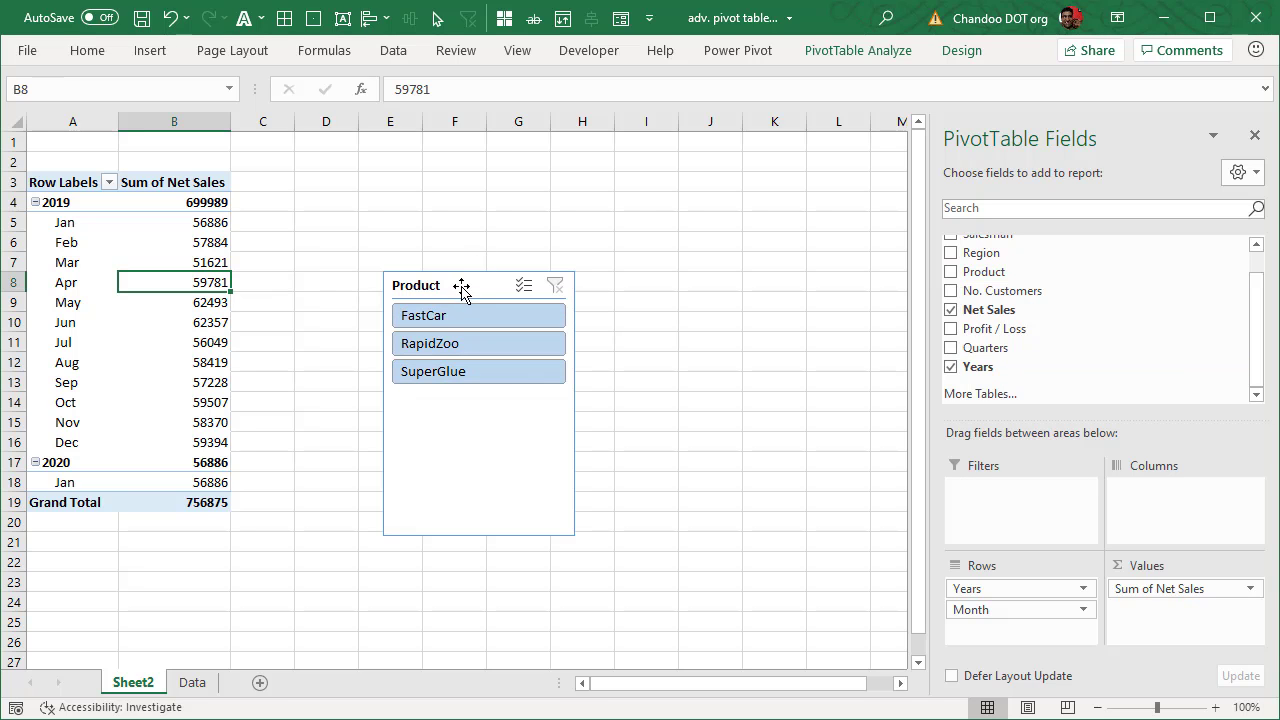
drag(463, 286, 563, 186)
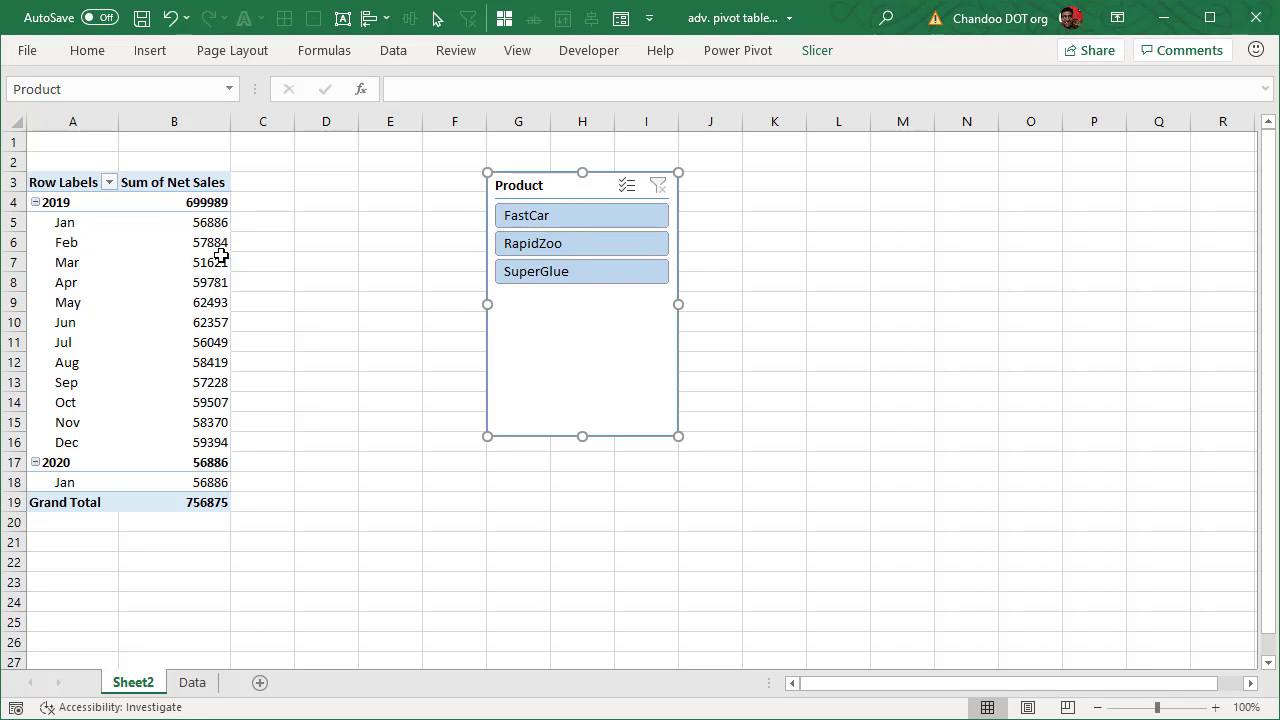
click(615, 281)
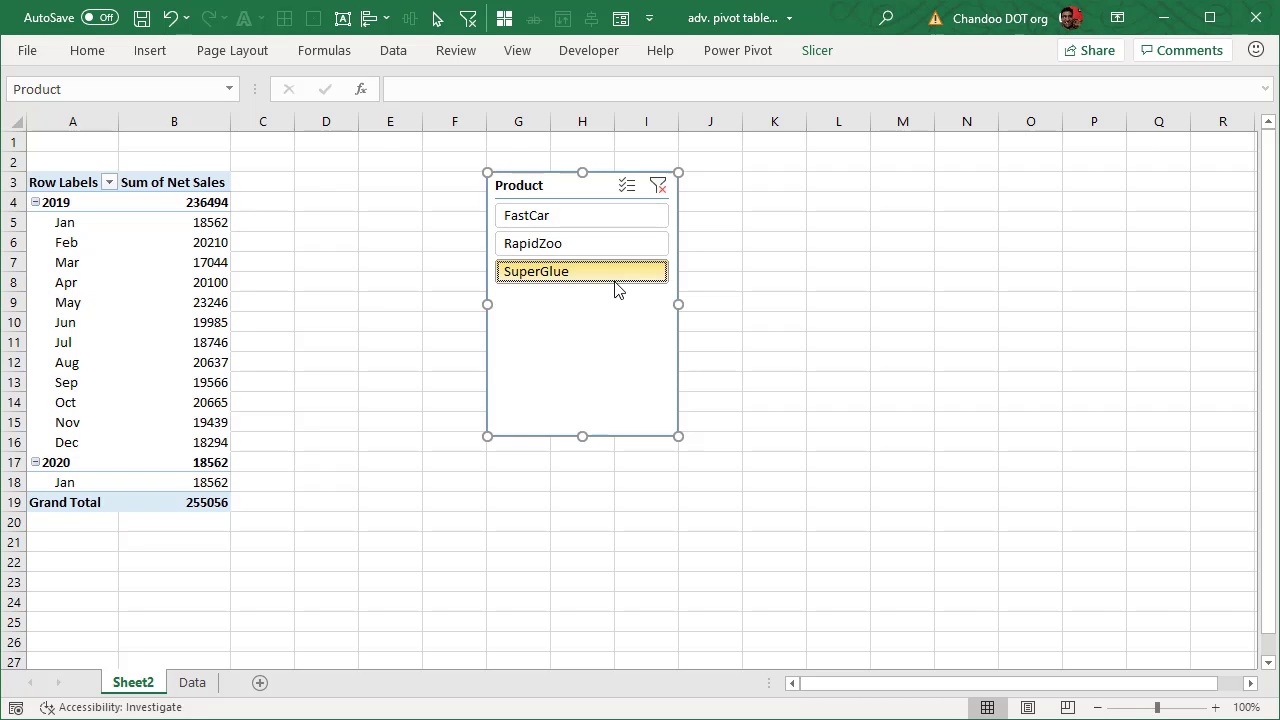
drag(205, 227, 206, 482)
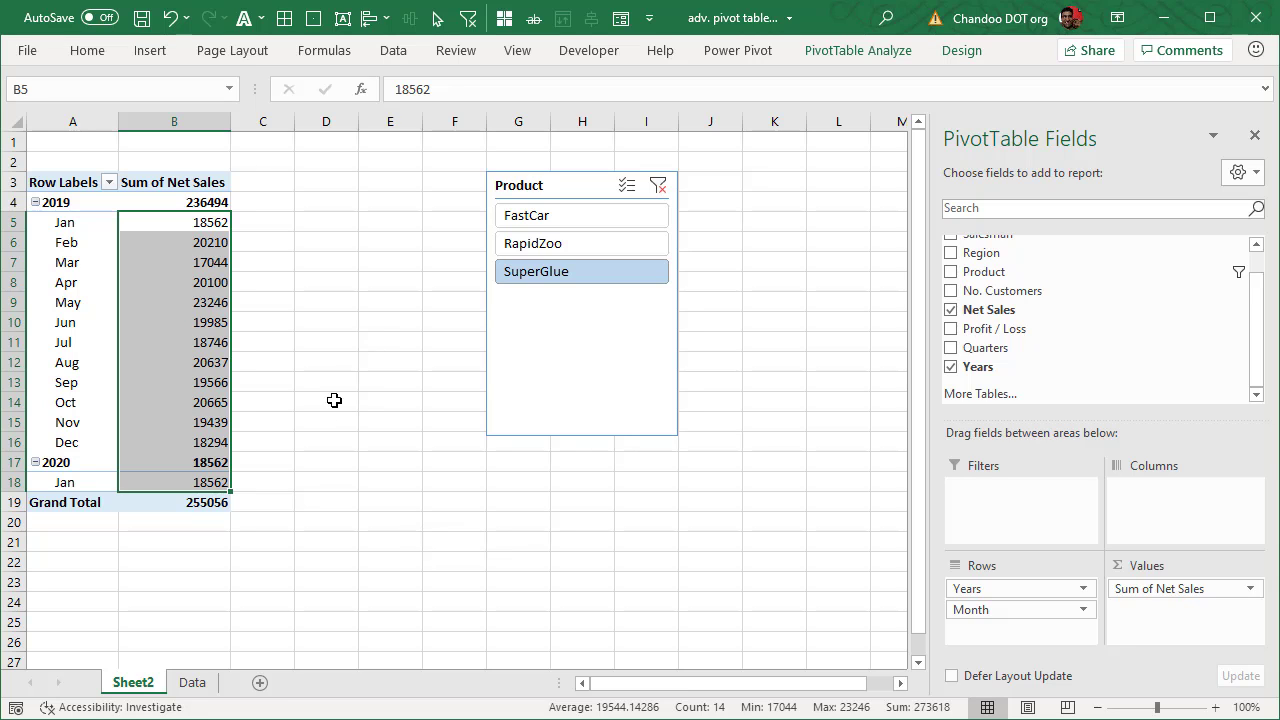
click(66, 621)
From the Data sheet, insert another PivotTable on a new sheet, Sheet3.
click(192, 682)
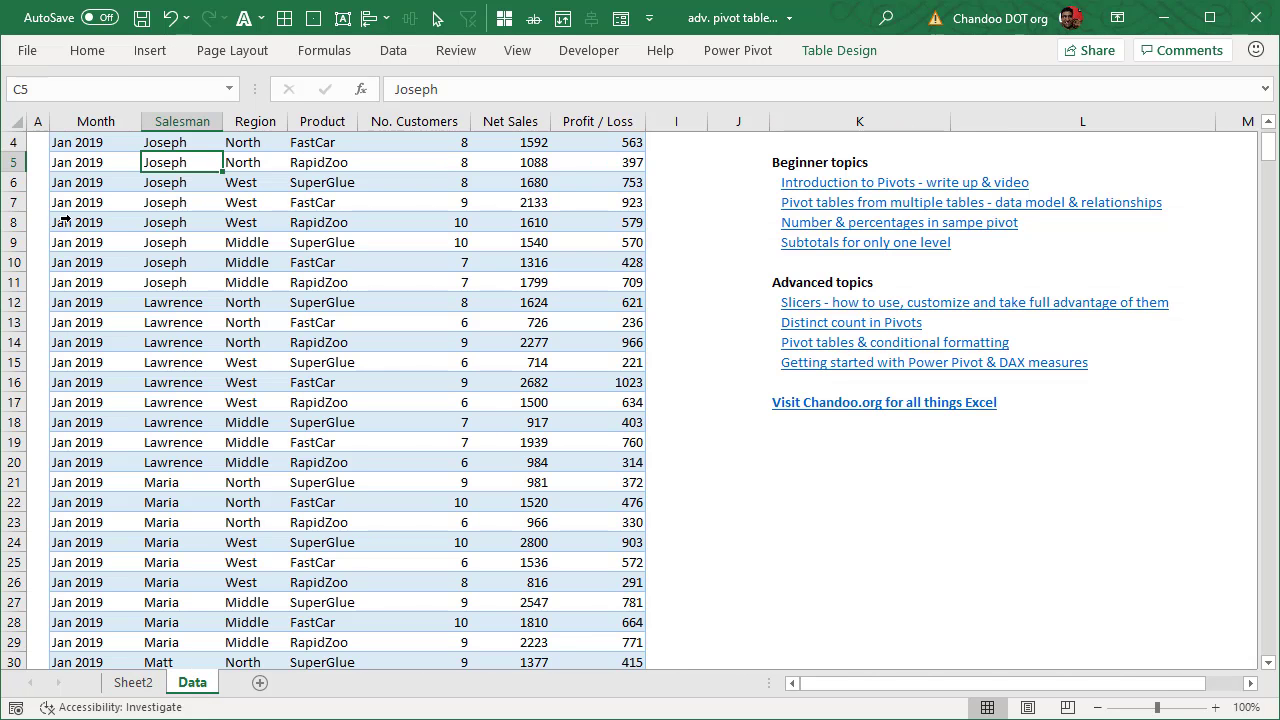
click(63, 220)
scroll(115, 213, up, 1)
click(150, 50)
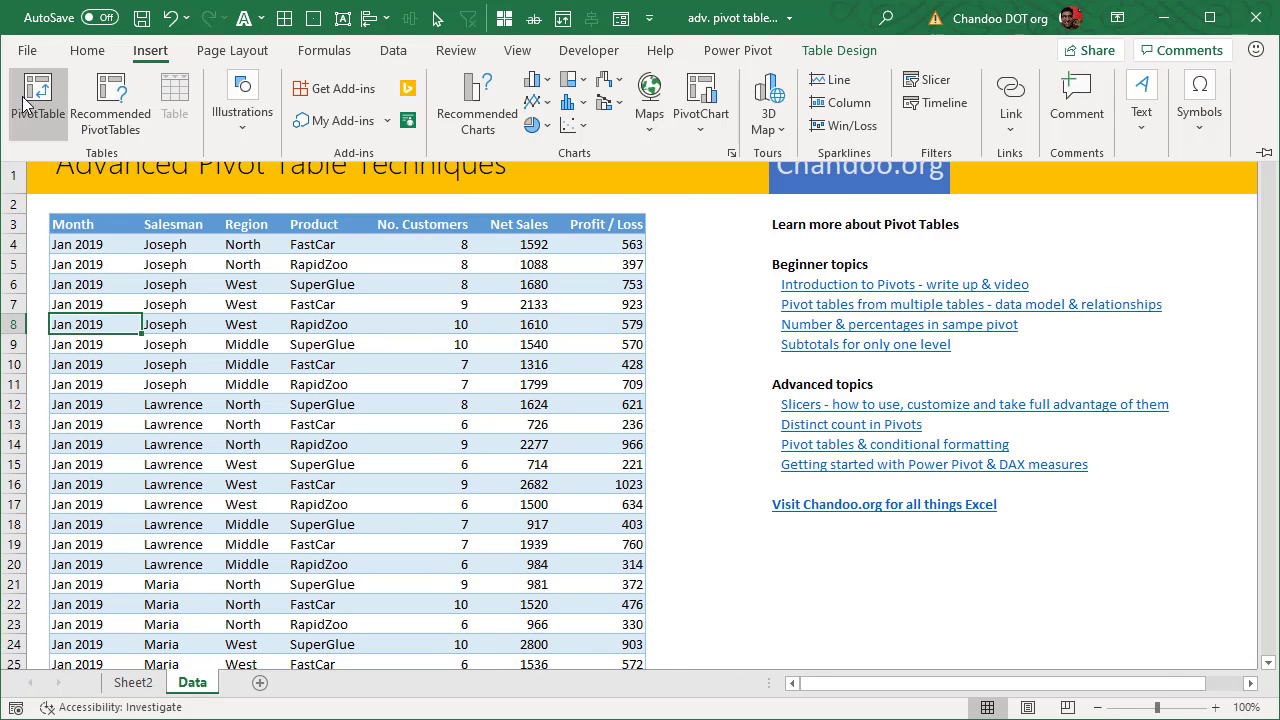
click(24, 102)
click(992, 530)
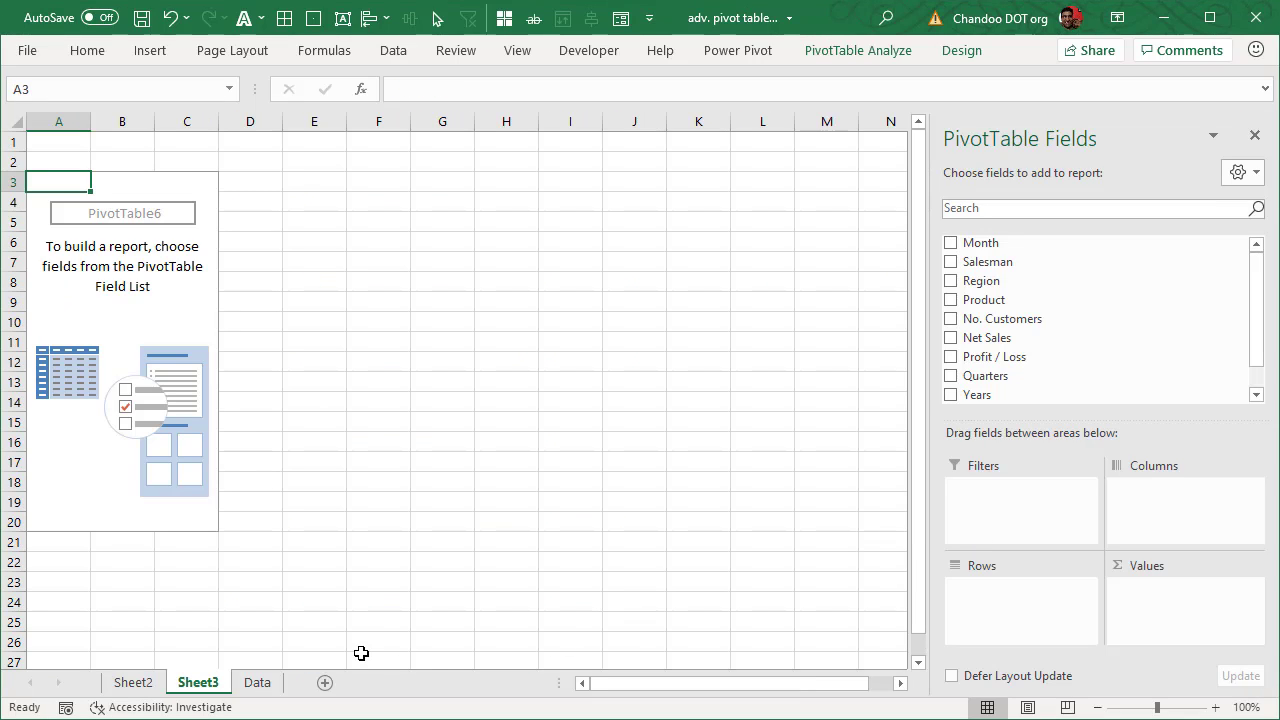
Delete the unwanted Sheet3 and its empty PivotTable6.
right_click(212, 684)
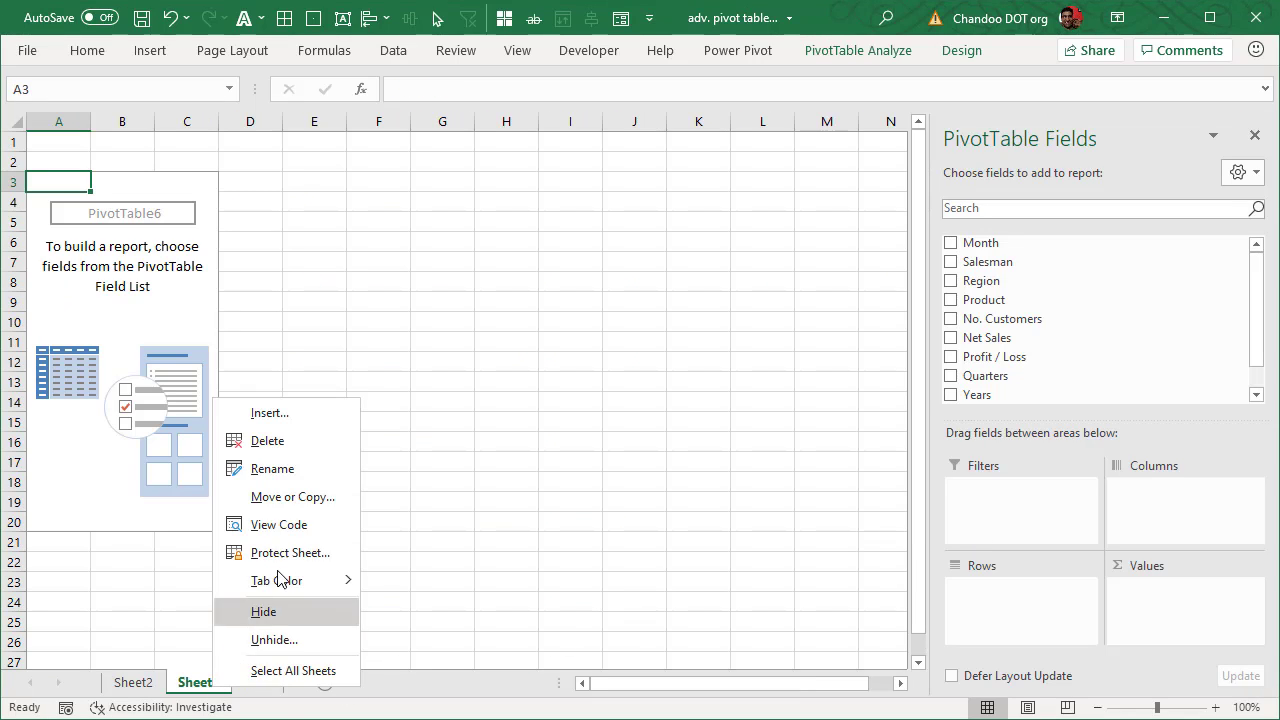
click(300, 454)
click(428, 346)
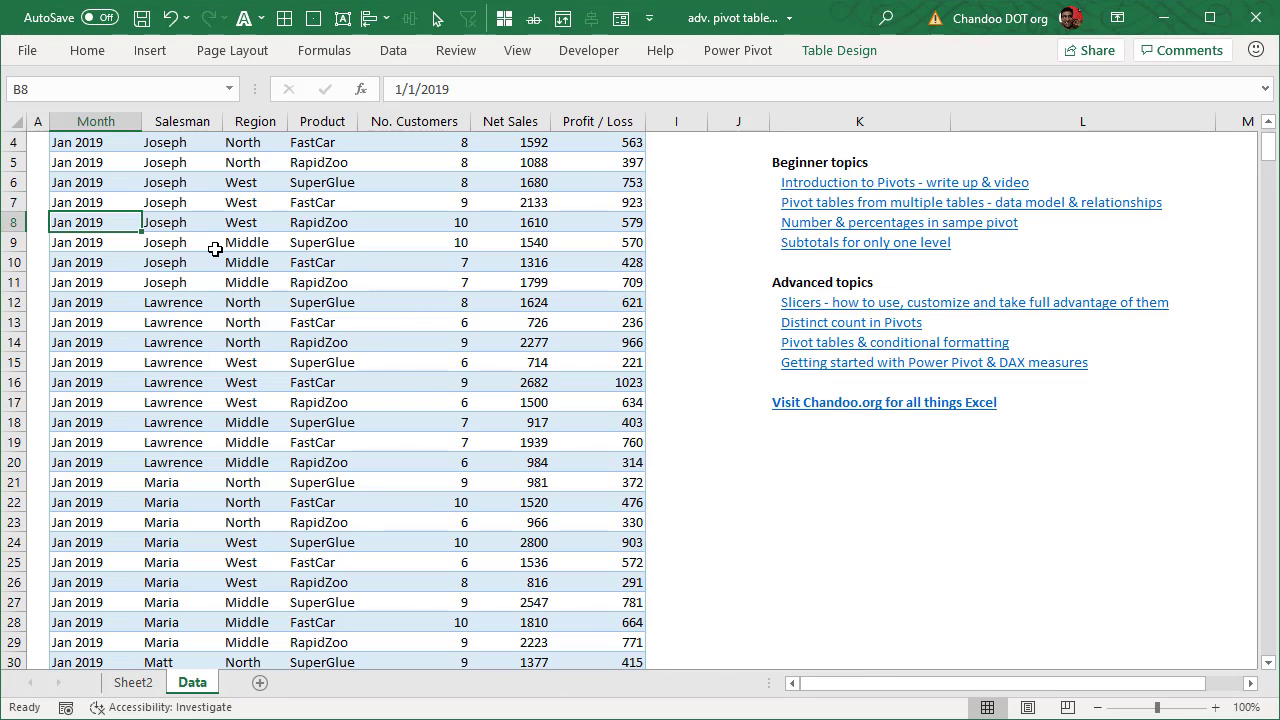
Insert a PivotTable from the Sales table at existing location Sheet2!$K$3.
click(215, 249)
click(150, 50)
click(24, 102)
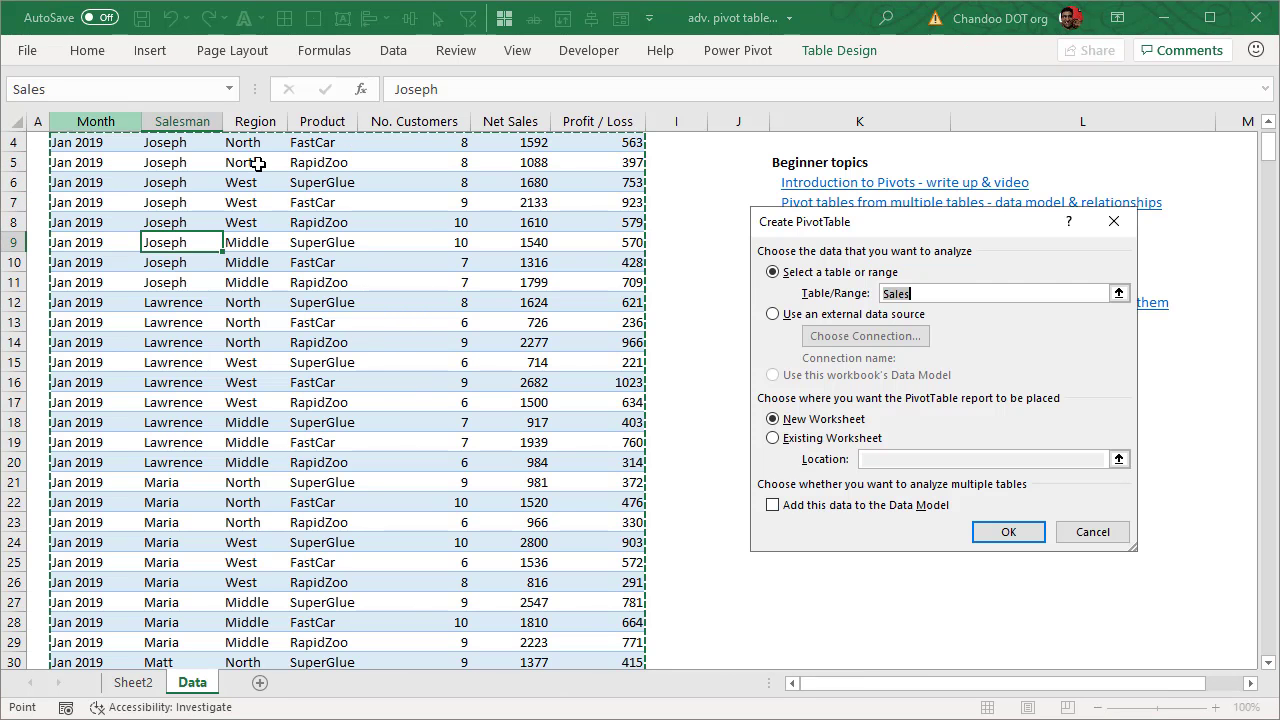
click(830, 440)
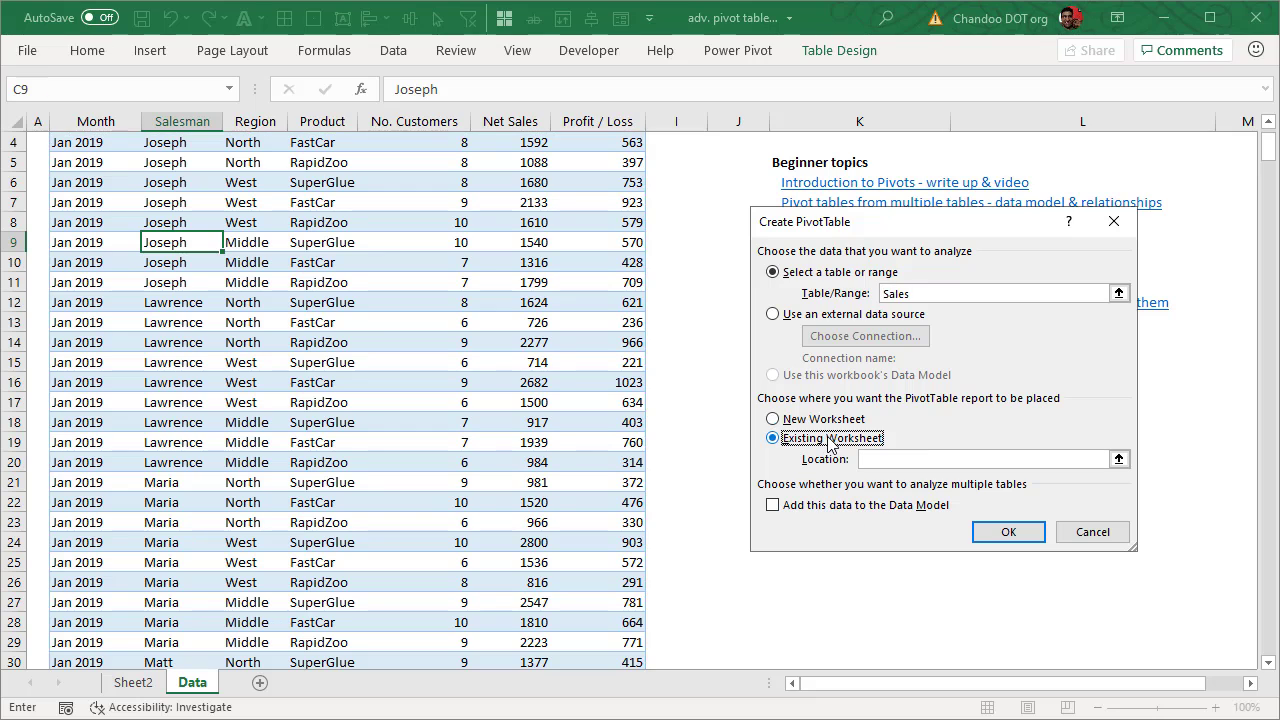
click(915, 460)
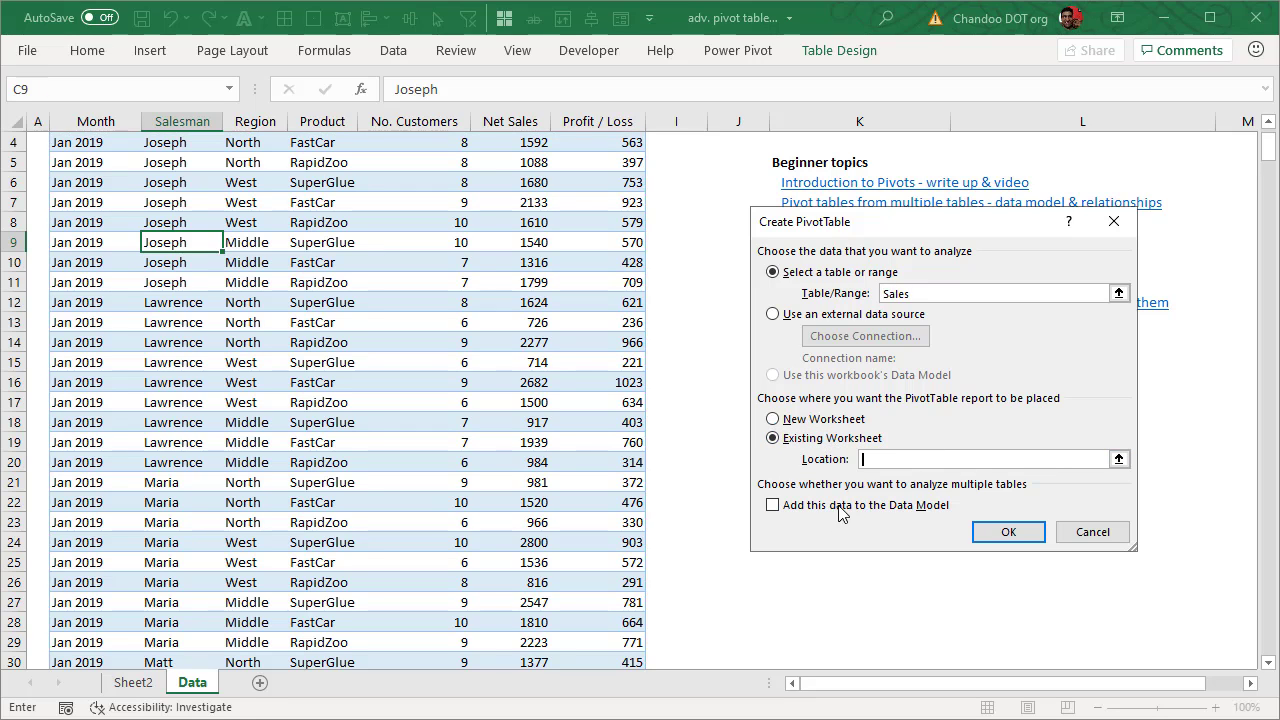
click(133, 682)
scroll(166, 521, down, 4)
scroll(172, 520, up, 4)
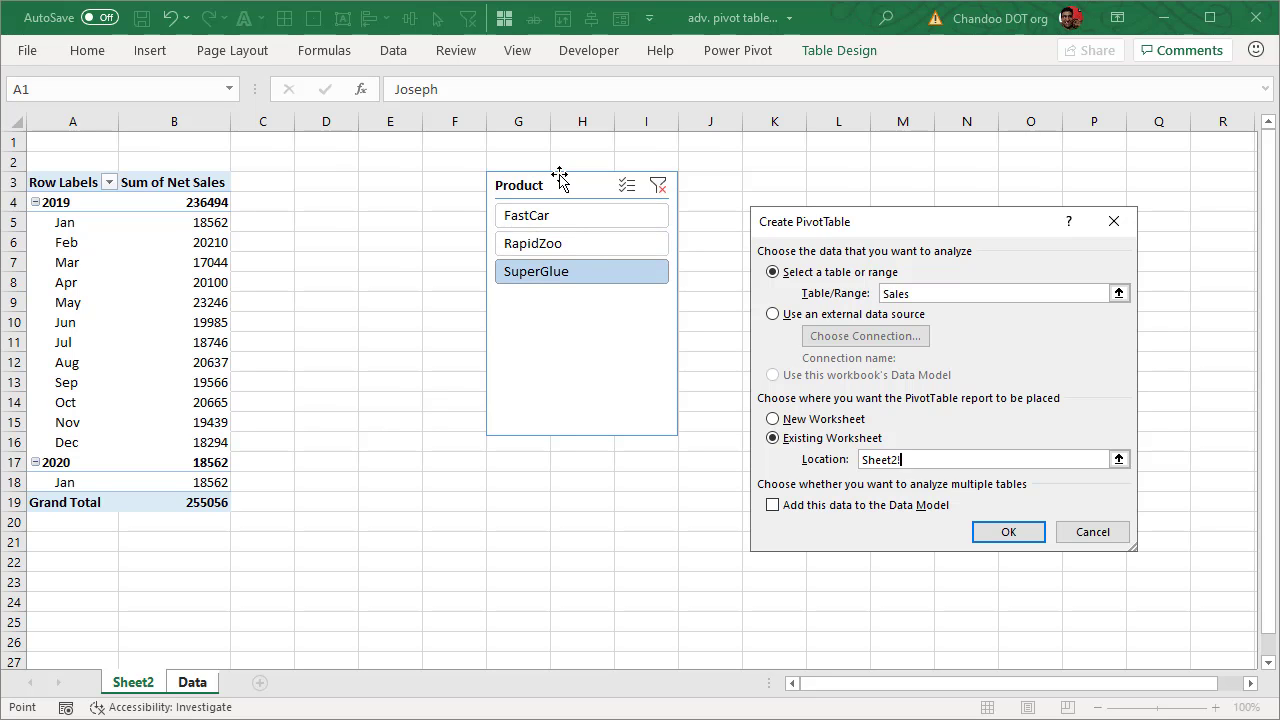
drag(560, 180, 733, 183)
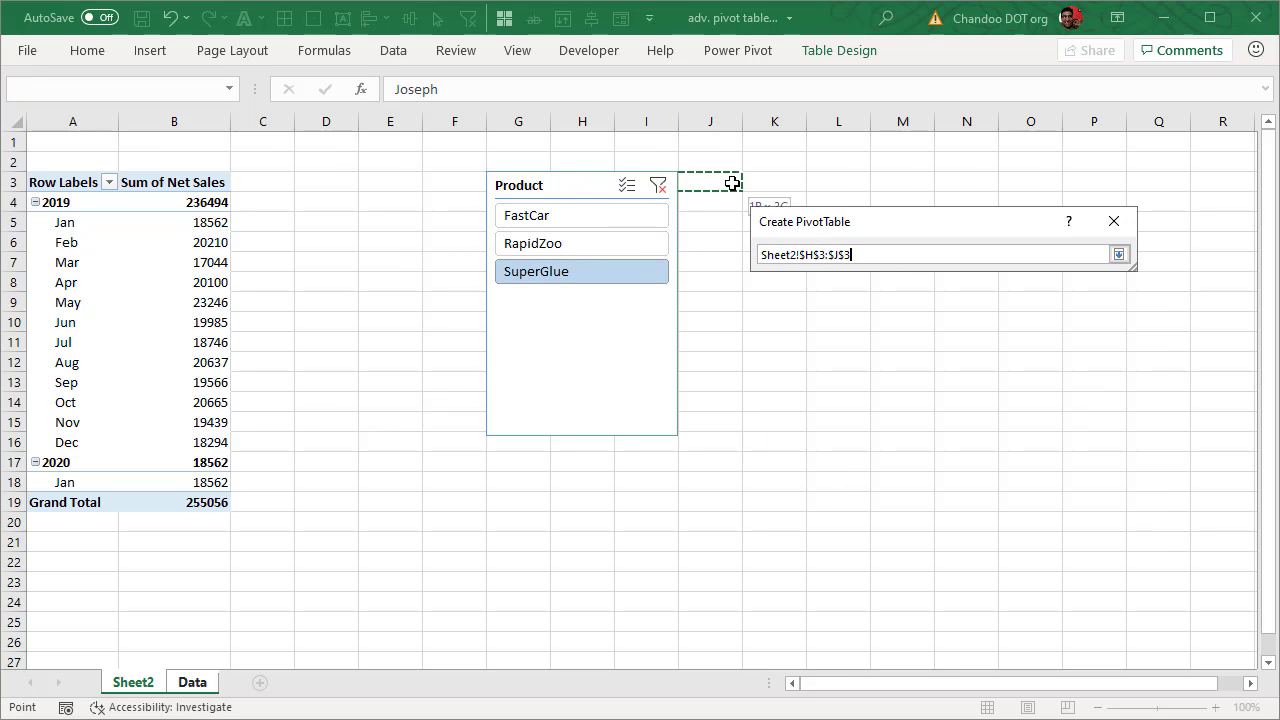
click(771, 180)
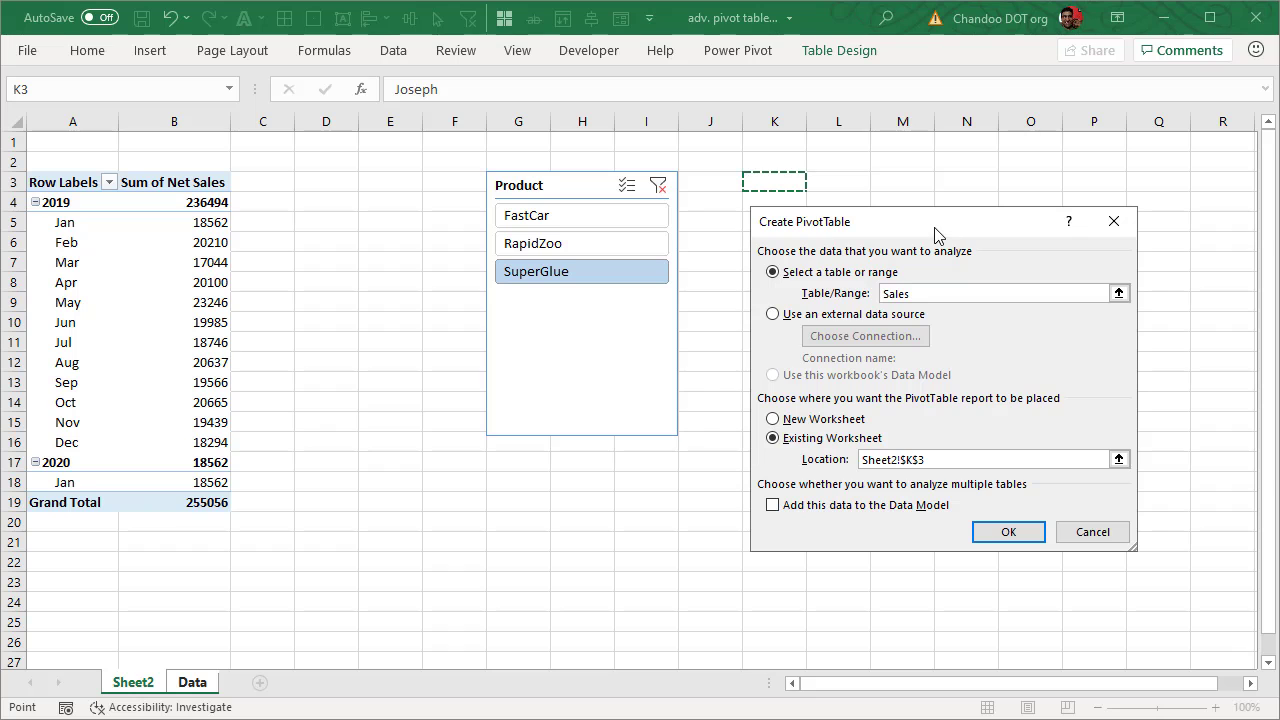
drag(936, 234, 448, 370)
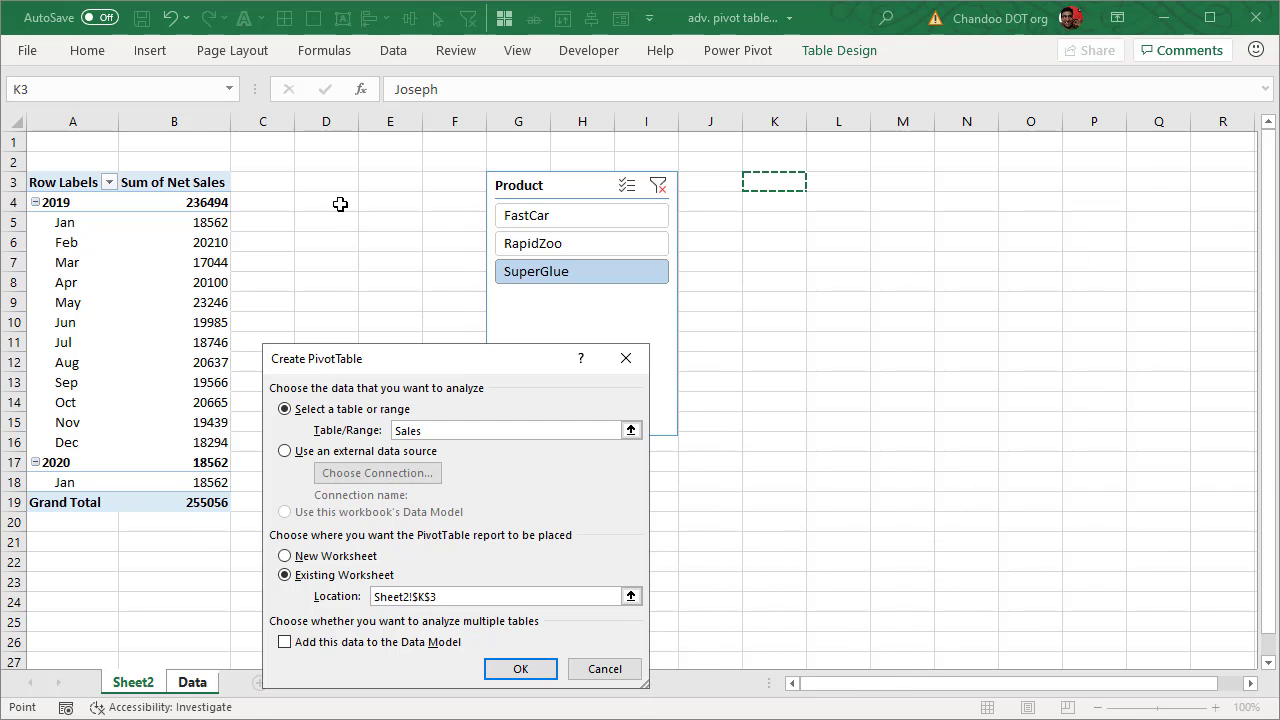
click(526, 670)
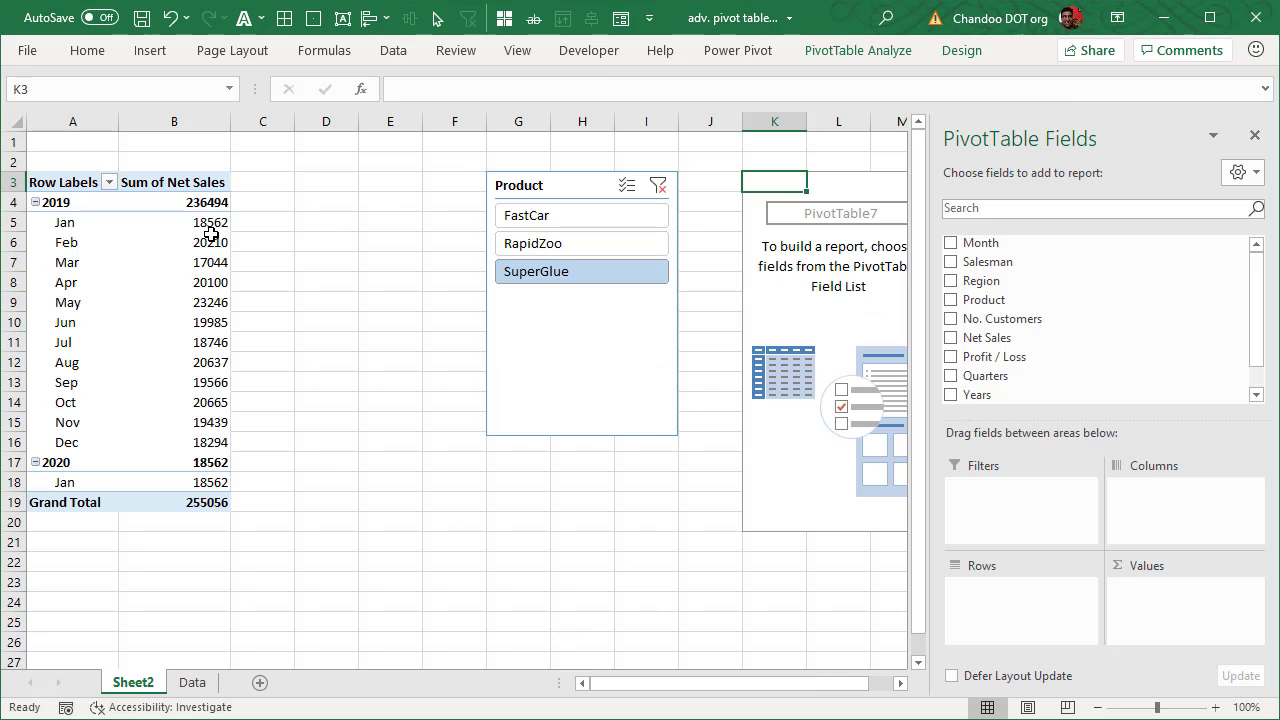
Select the new empty PivotTable7 at K3 on Sheet2.
click(150, 318)
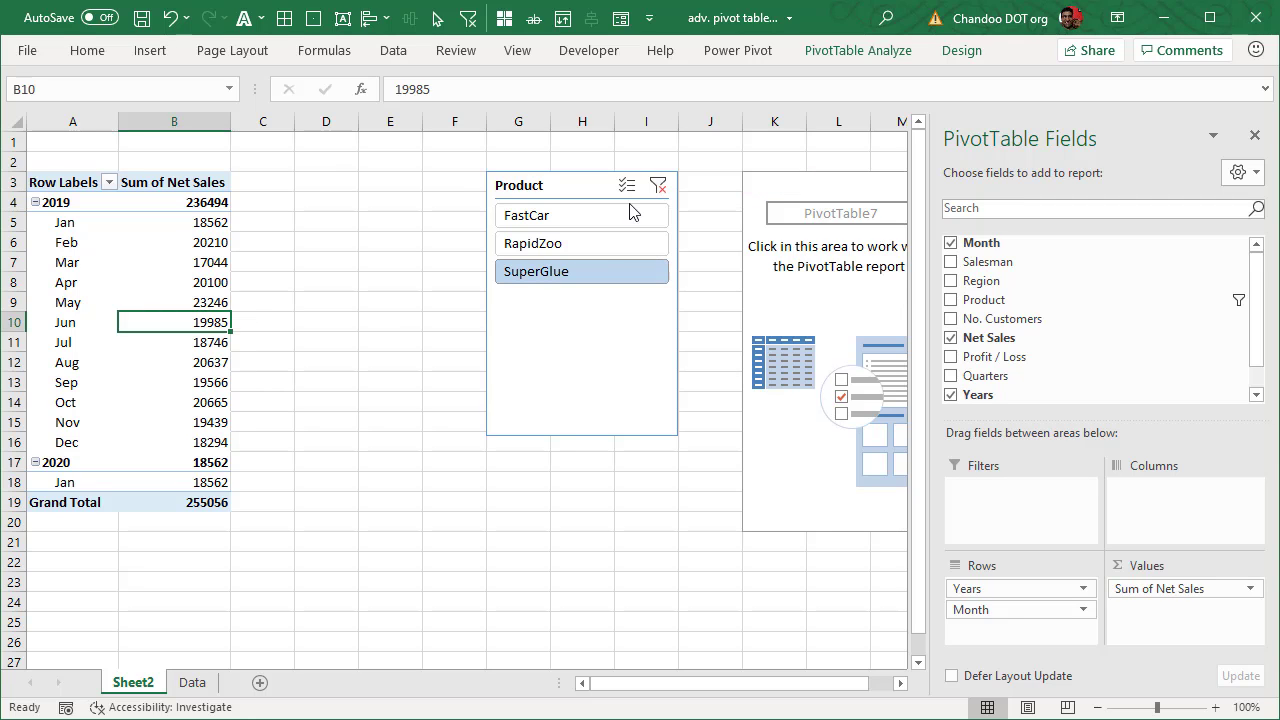
click(836, 181)
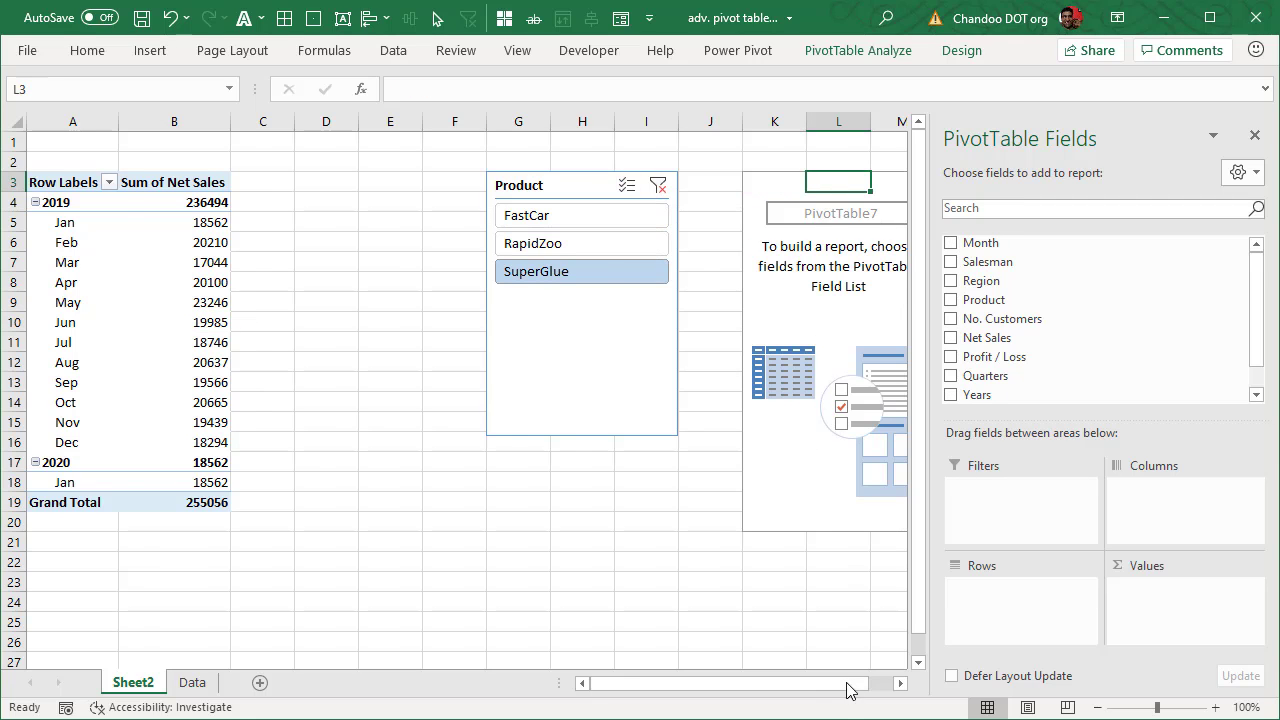
drag(851, 689, 876, 690)
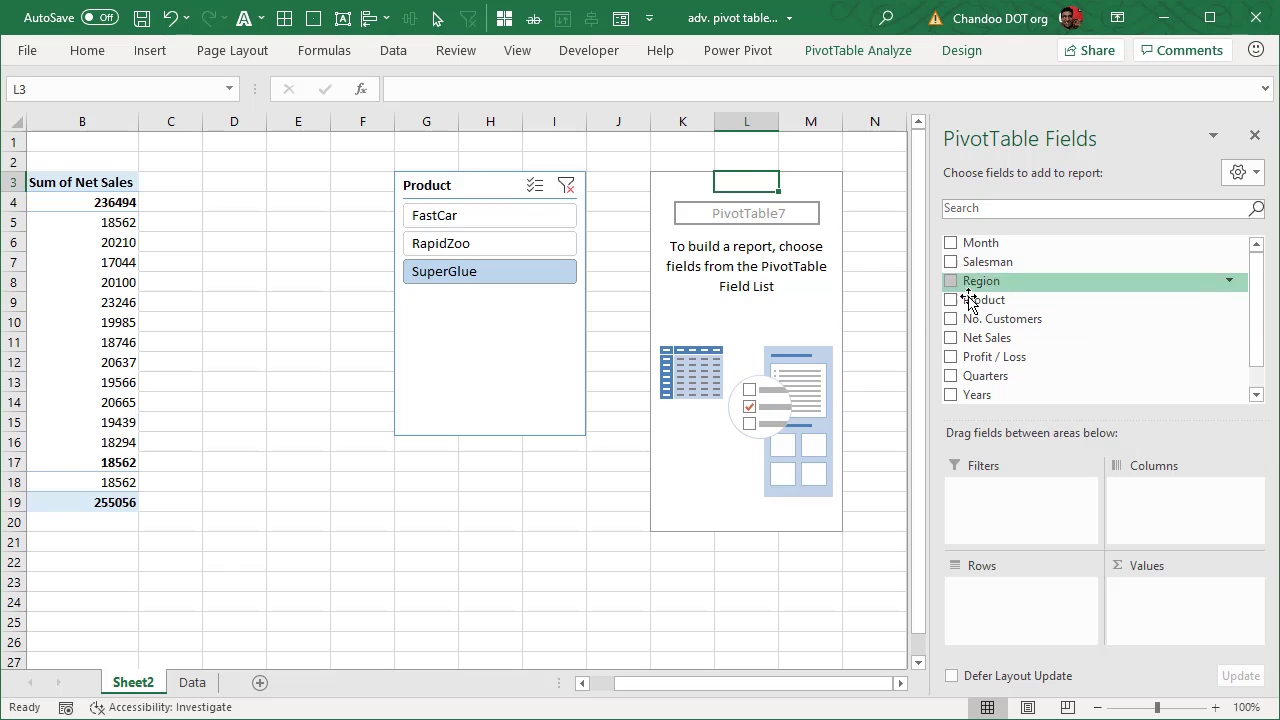
Add Salesman to Rows and Net Sales and Profit / Loss to Values in the second pivot.
drag(1000, 264, 993, 620)
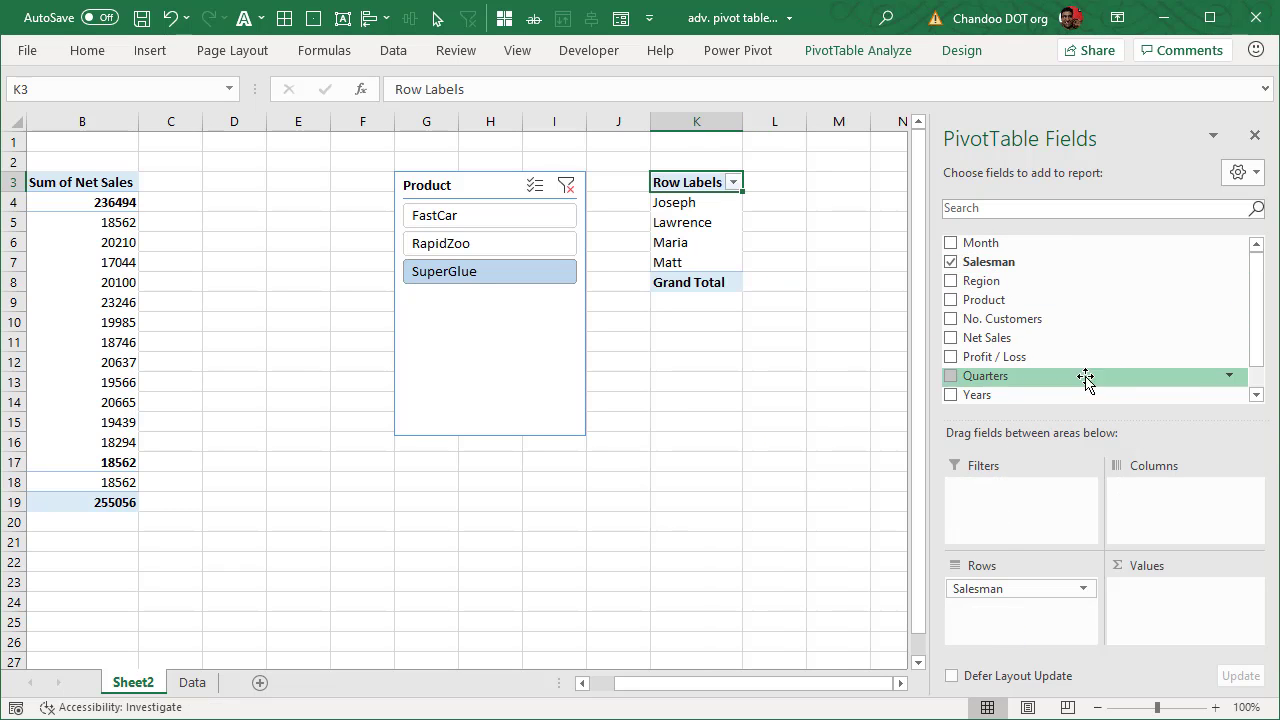
drag(1034, 340, 1165, 612)
drag(994, 357, 1137, 630)
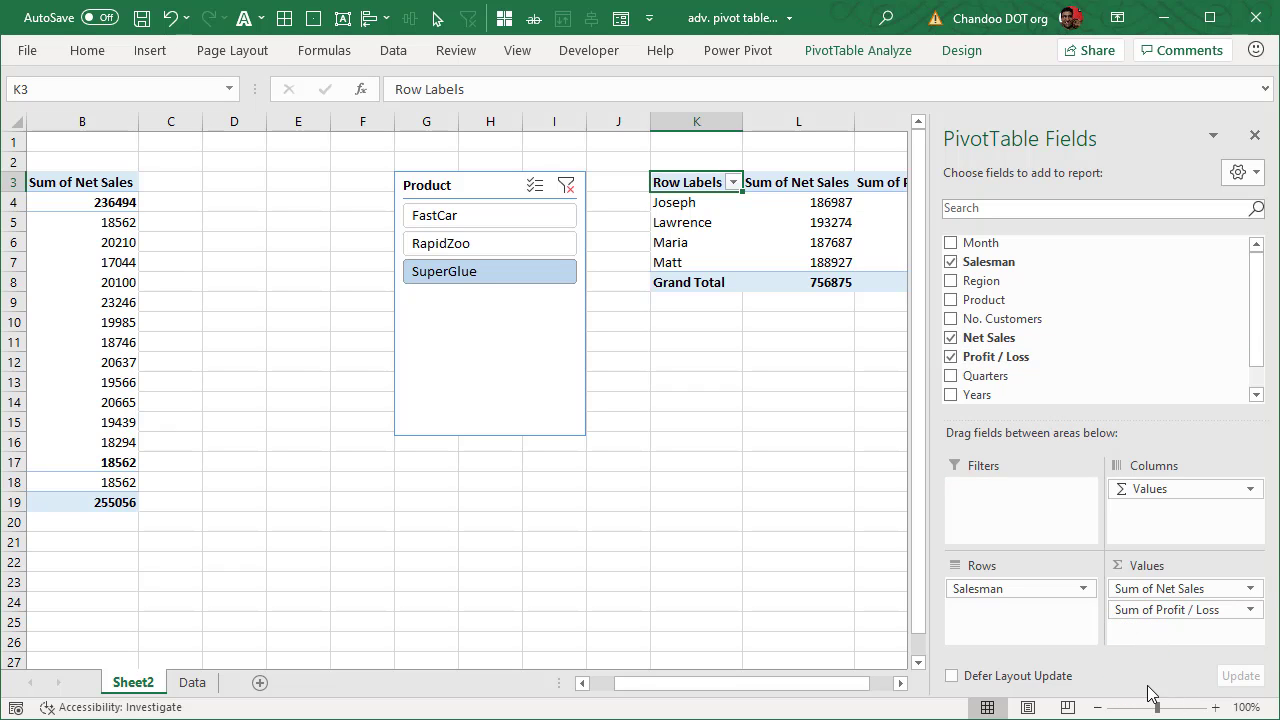
click(901, 683)
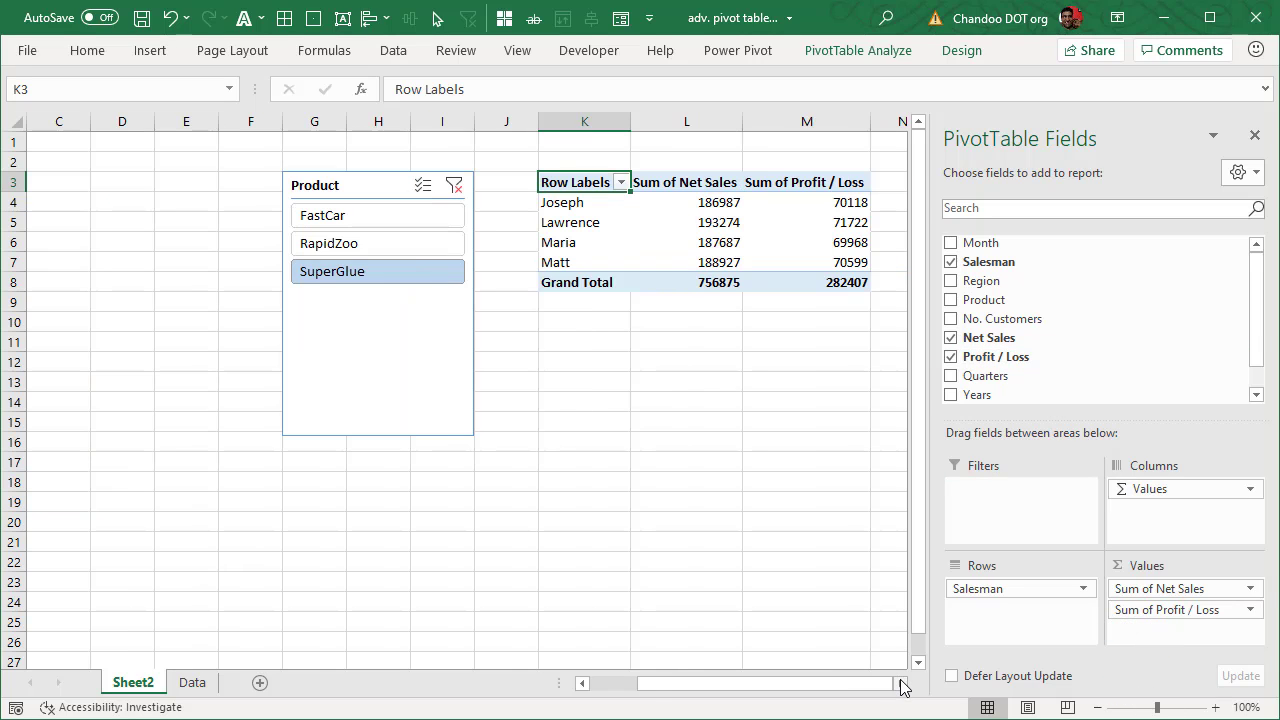
click(901, 683)
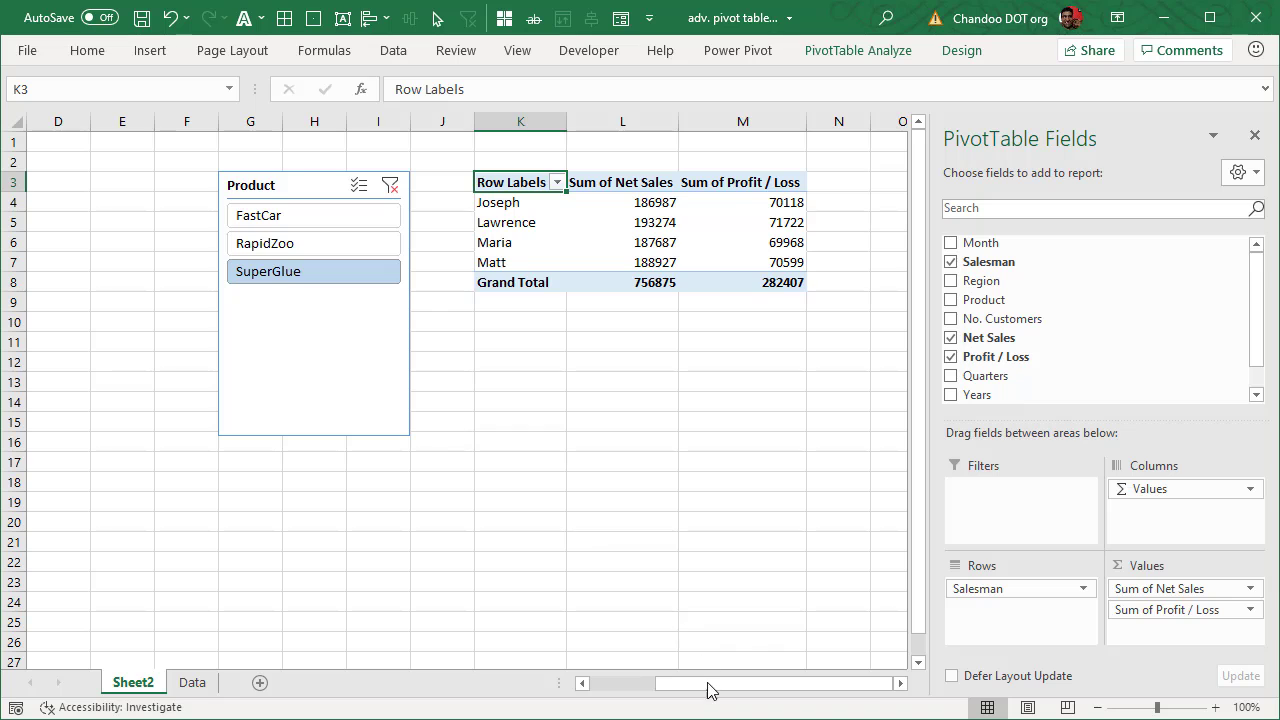
Move the Product slicer left, between the two pivot tables.
drag(707, 688, 637, 690)
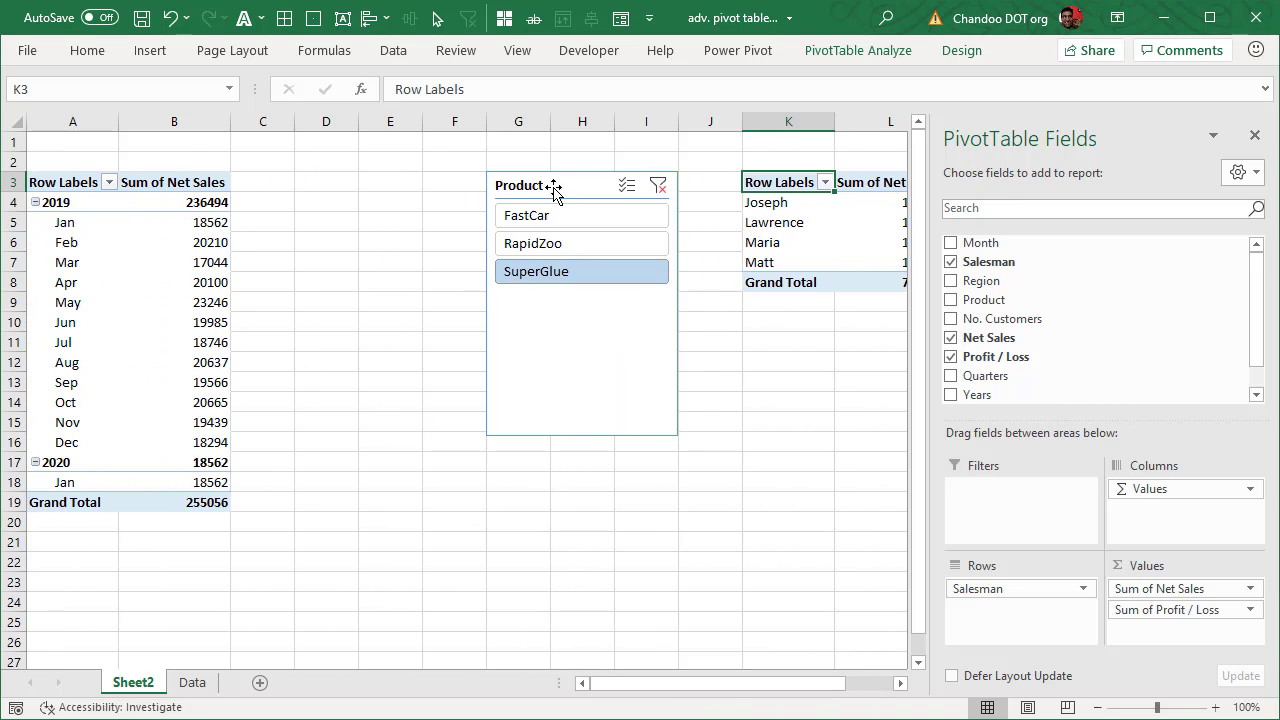
drag(554, 181, 410, 172)
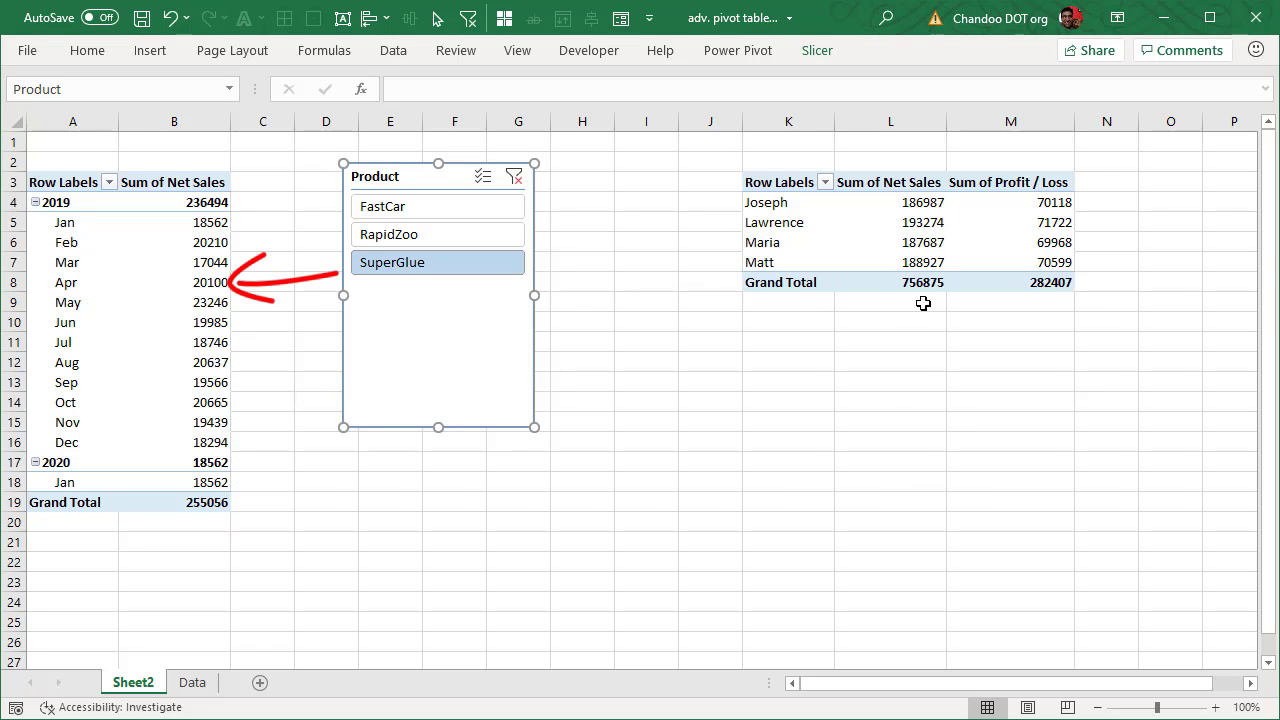
click(951, 403)
In the slicer's Report Connections, tick PivotTable7 alongside PivotTable5.
right_click(477, 333)
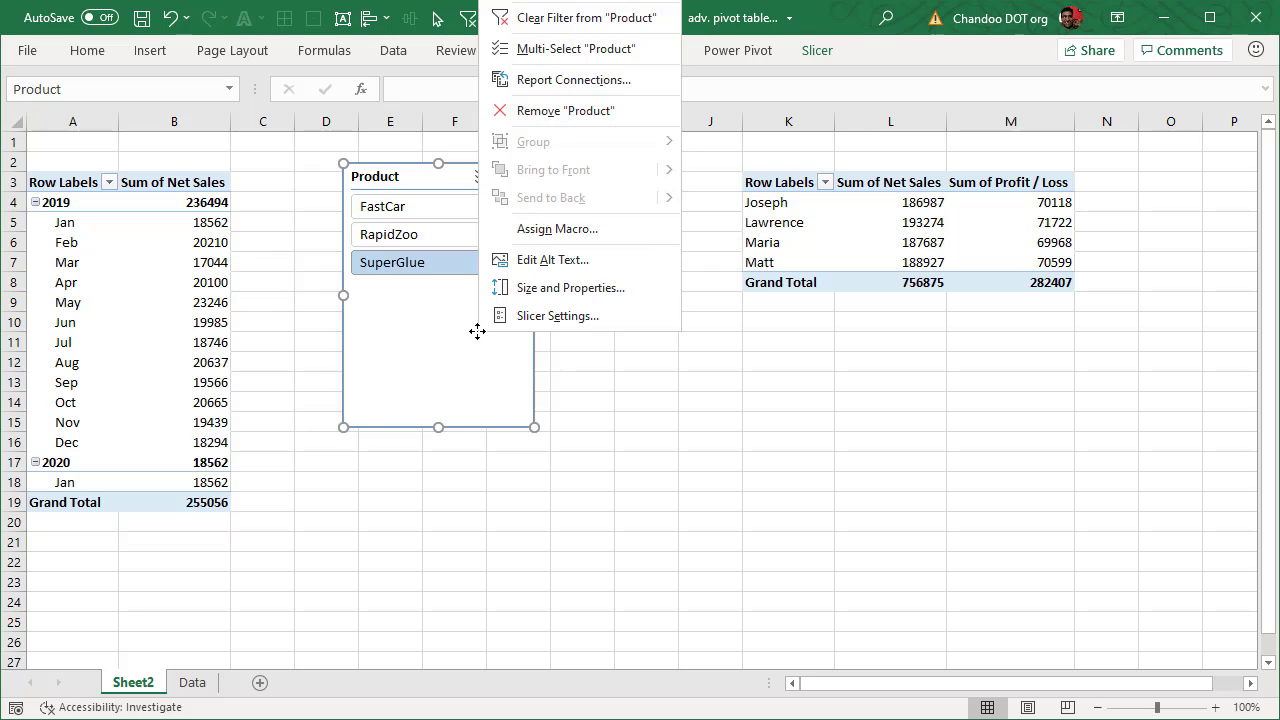
click(595, 80)
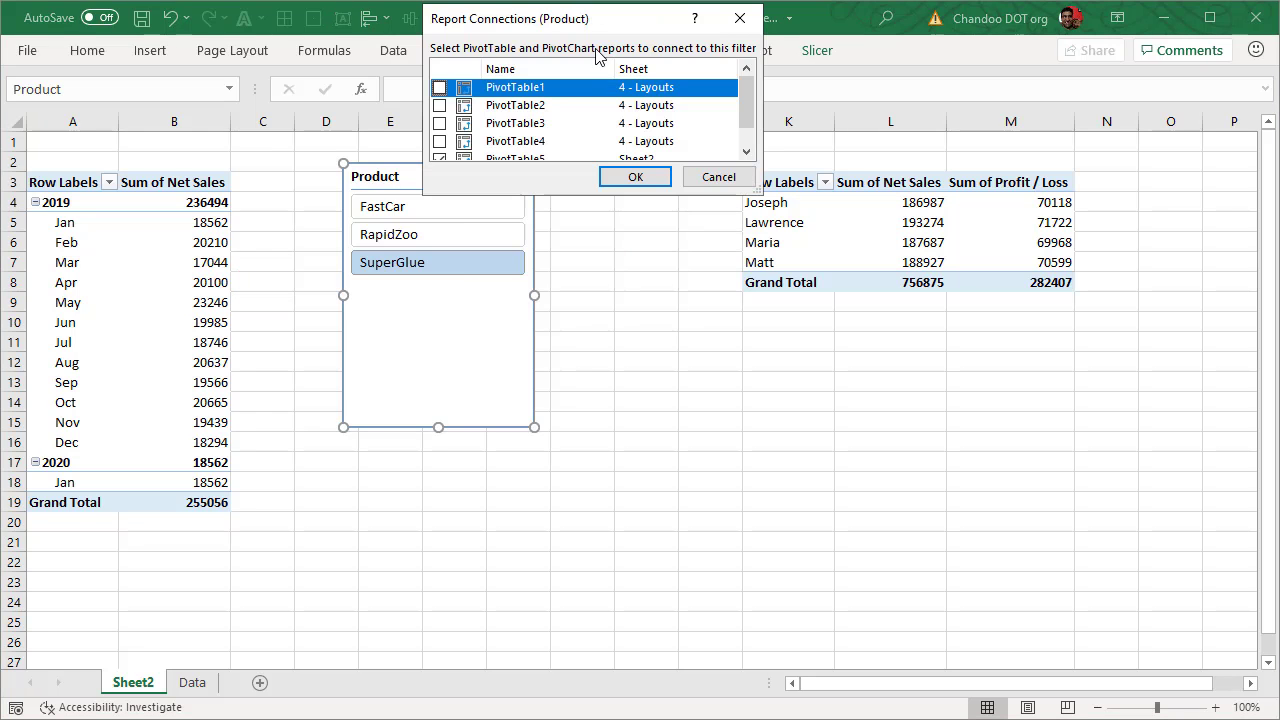
drag(642, 24, 889, 370)
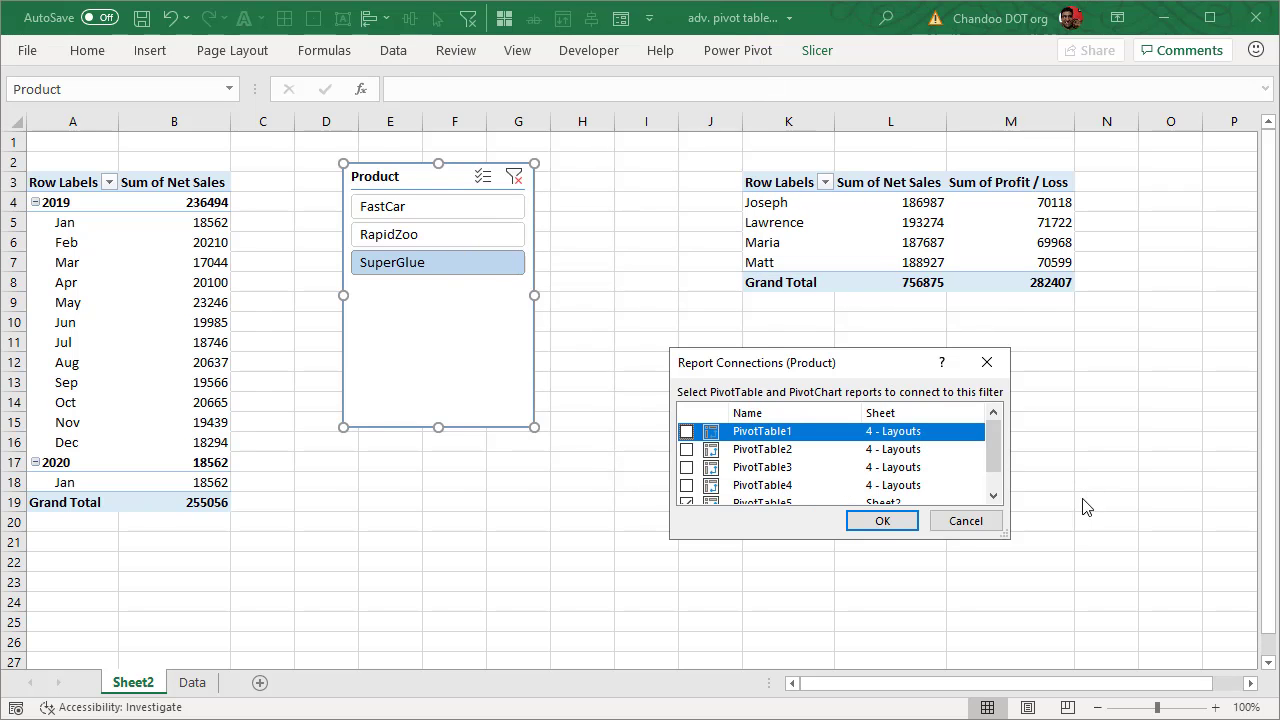
drag(1013, 544, 1098, 641)
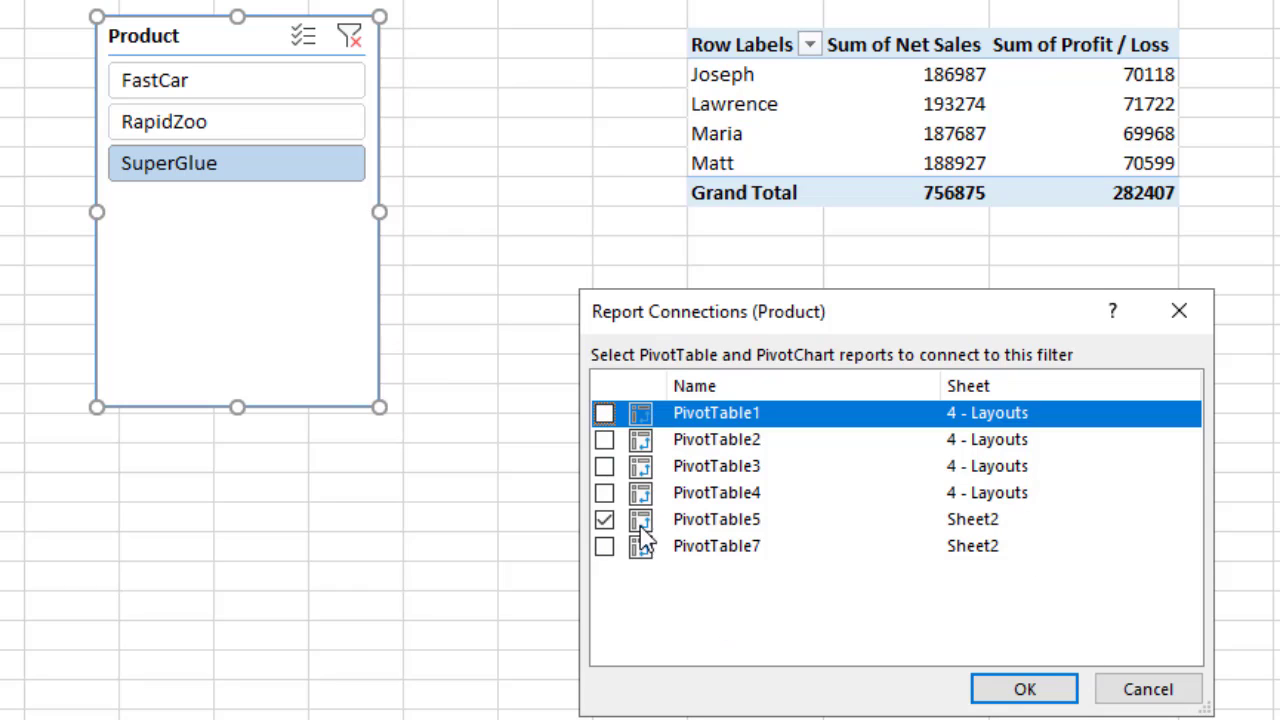
click(960, 520)
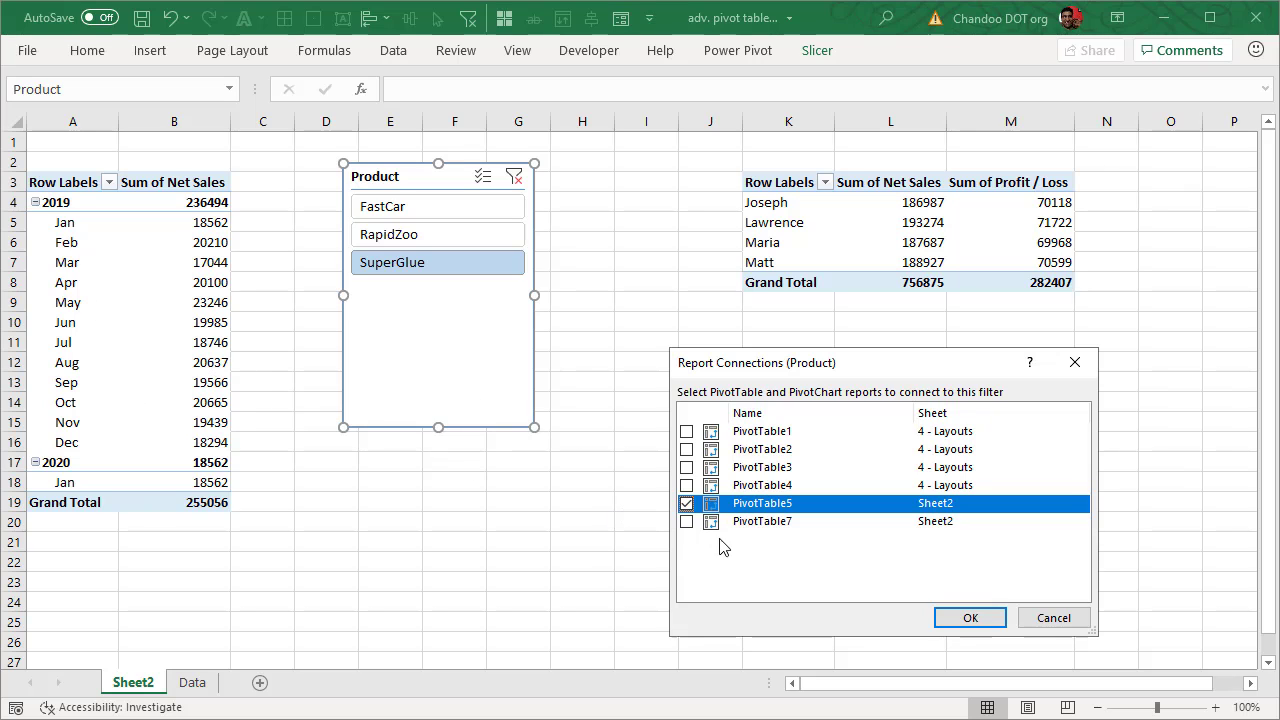
click(686, 521)
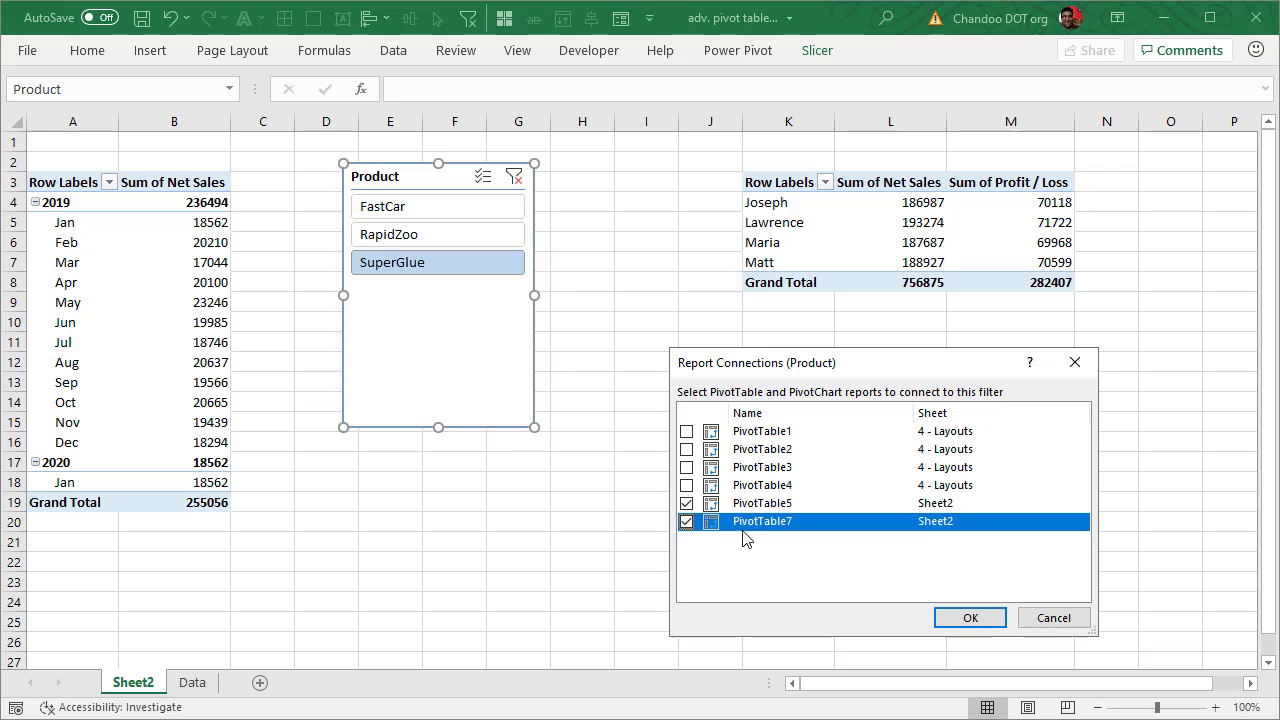
click(970, 617)
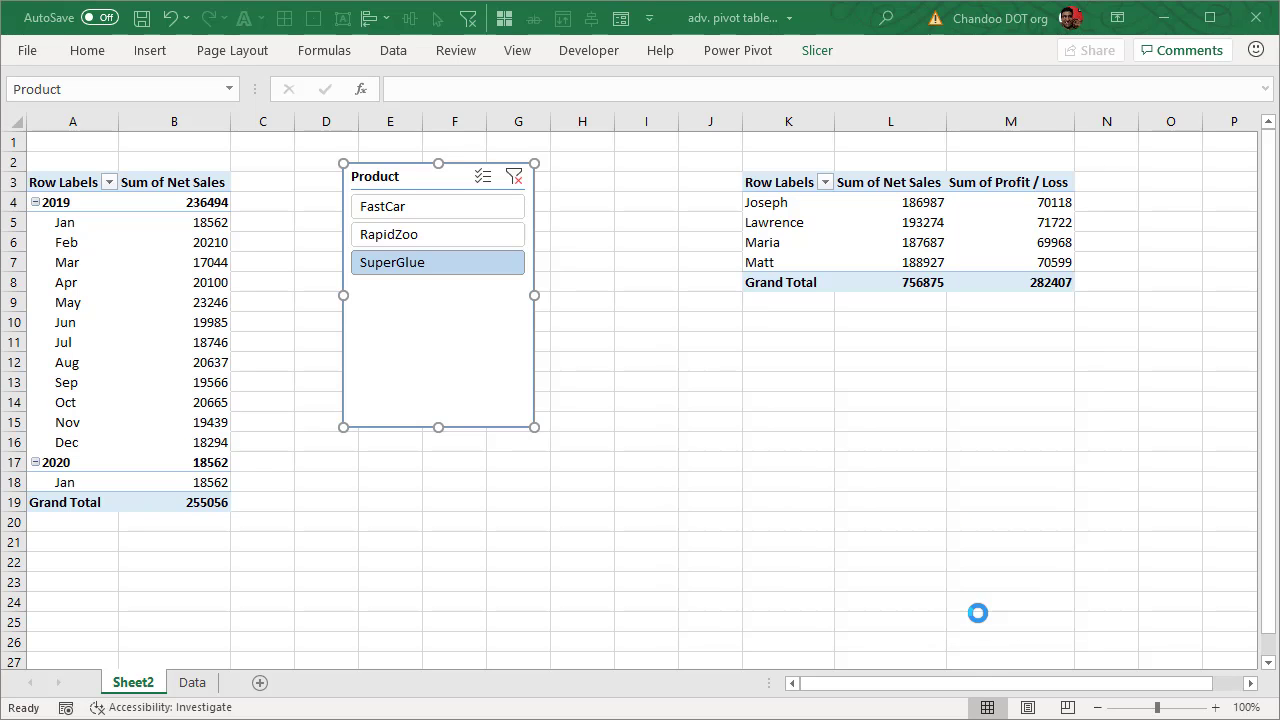
click(926, 204)
Select FastCar and Ctrl-add RapidZoo in the Product slicer, giving each pivot 501819.
click(754, 446)
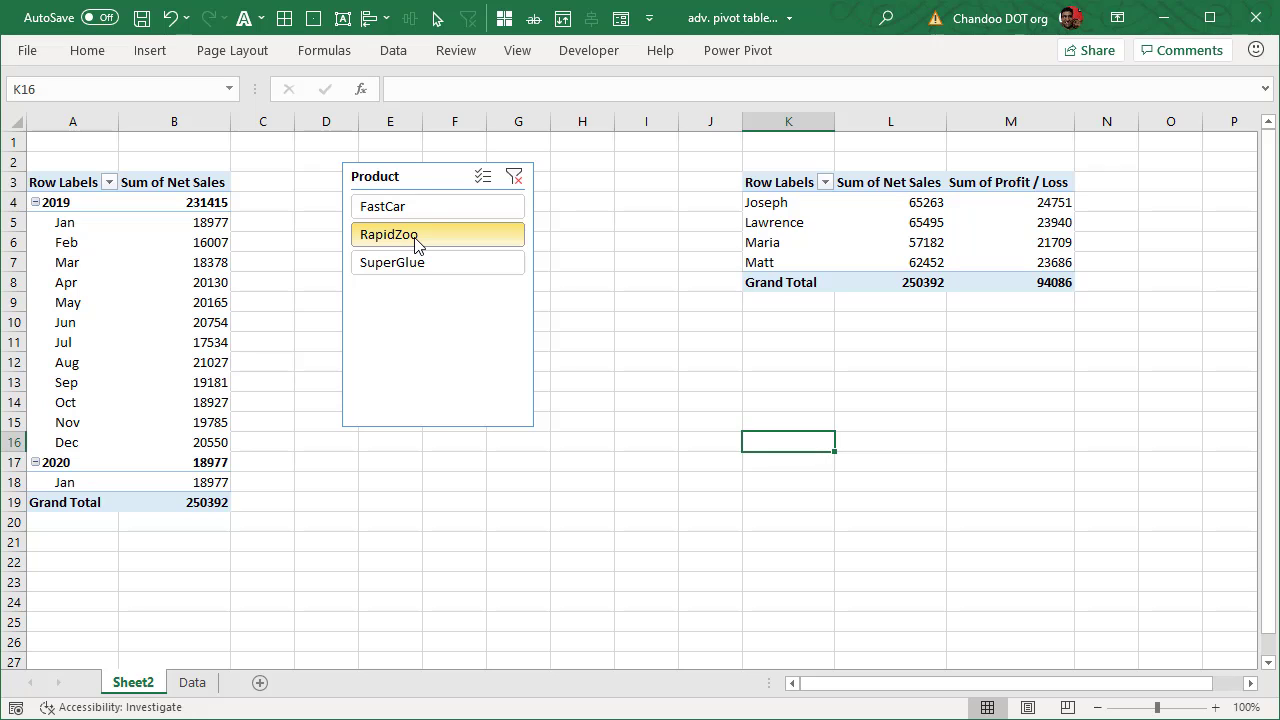
click(425, 209)
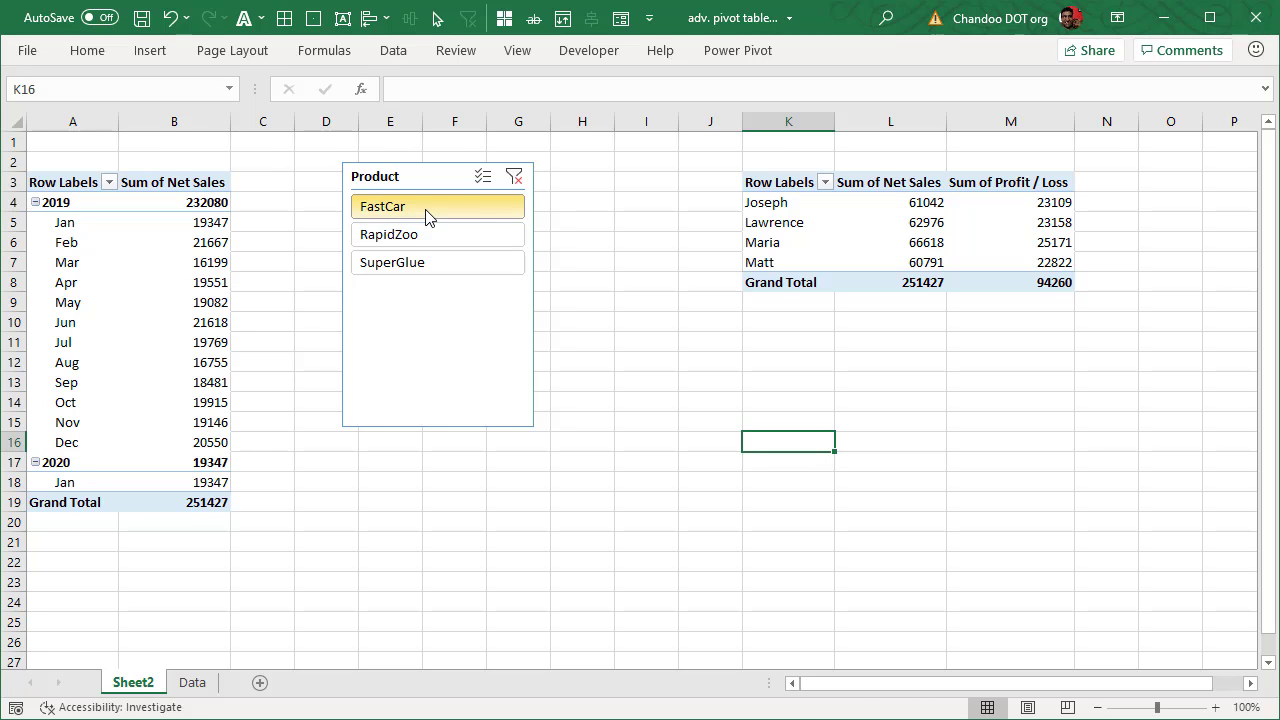
ctrl+click(493, 240)
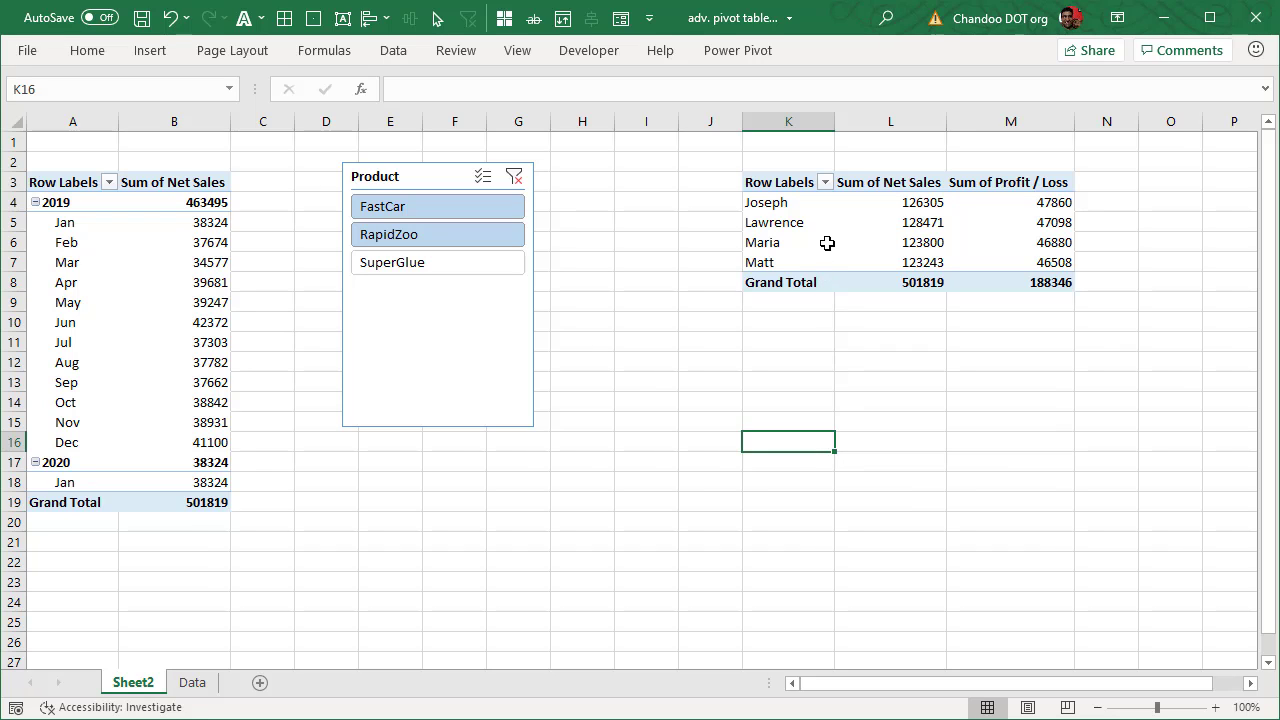
right_click(444, 296)
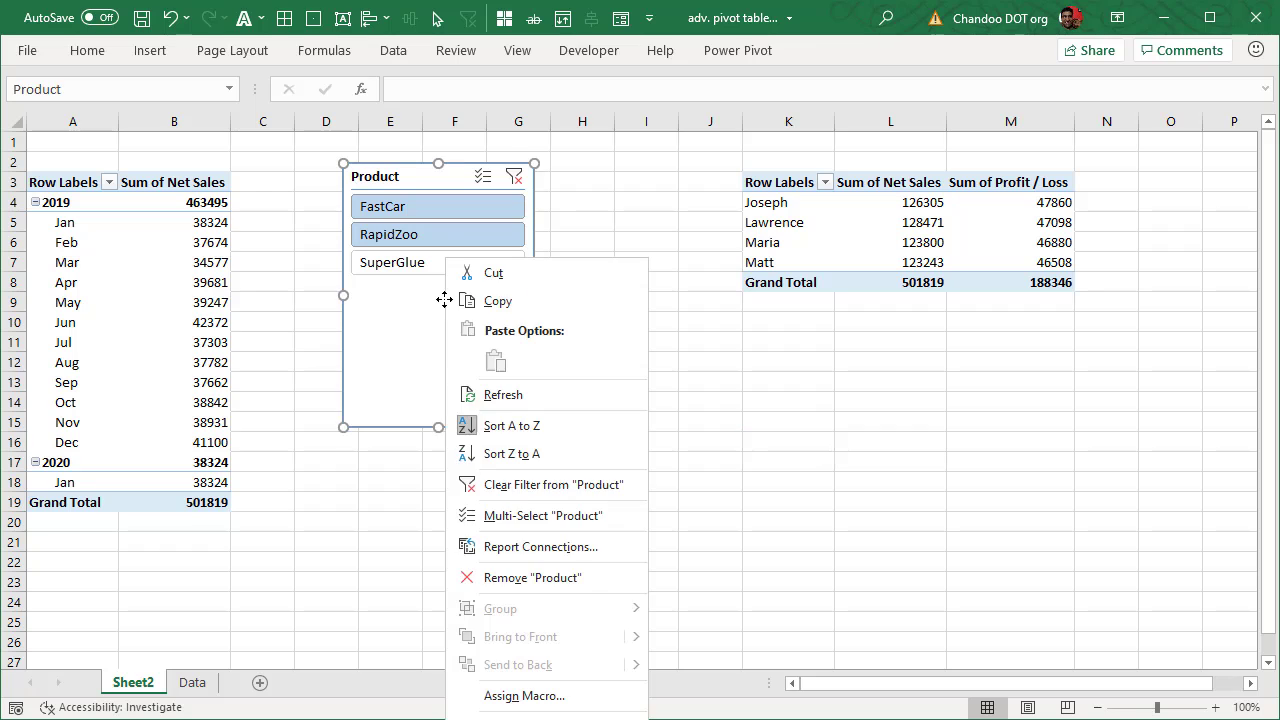
click(540, 547)
drag(581, 506, 765, 267)
drag(894, 453, 910, 556)
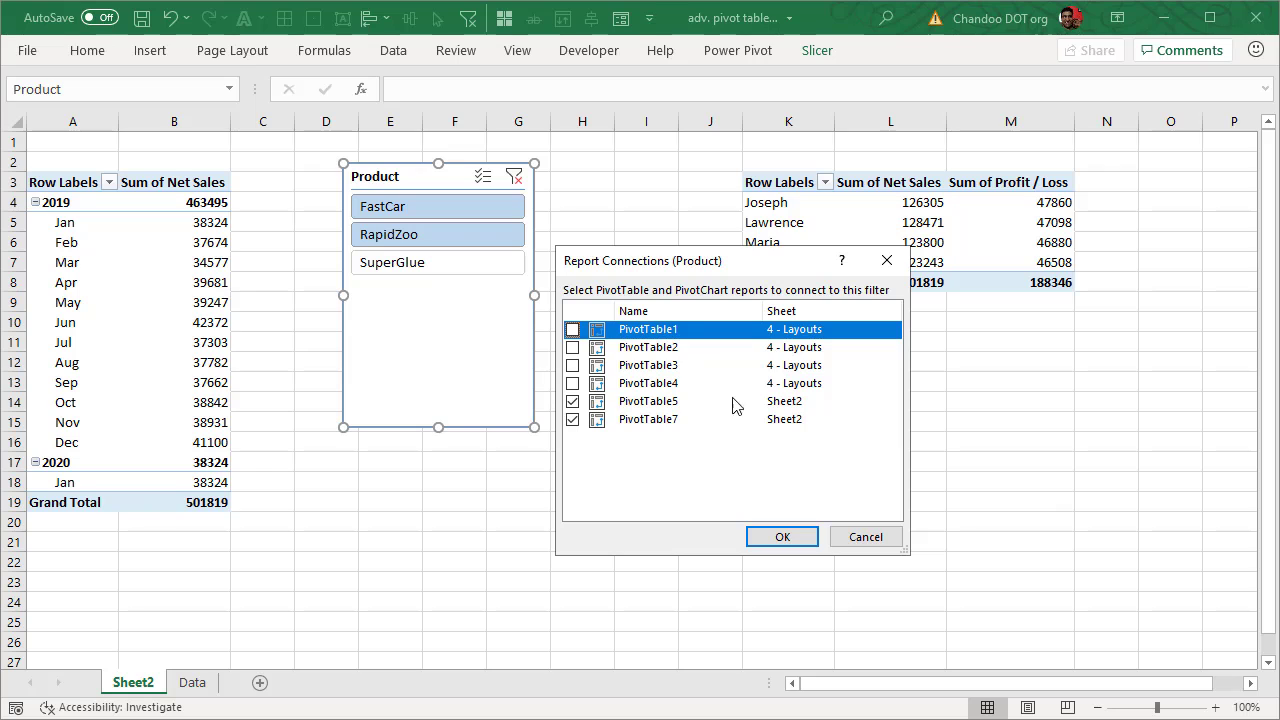
click(884, 537)
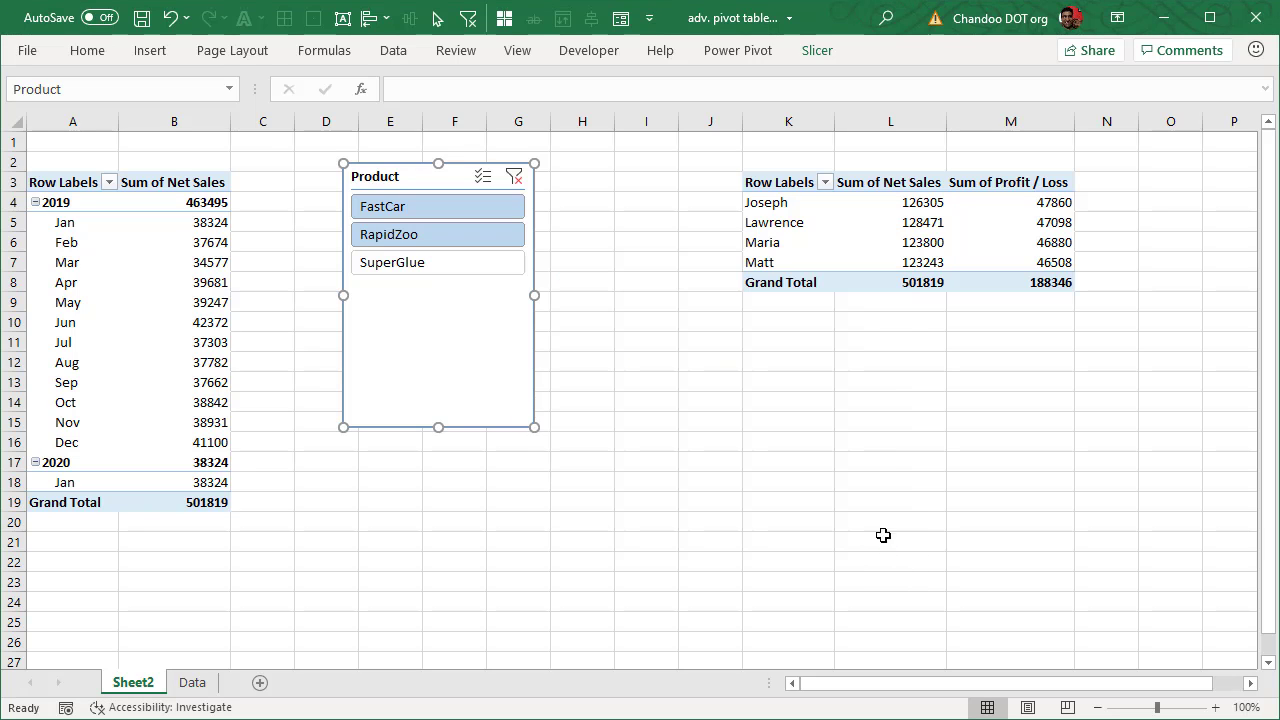
click(157, 294)
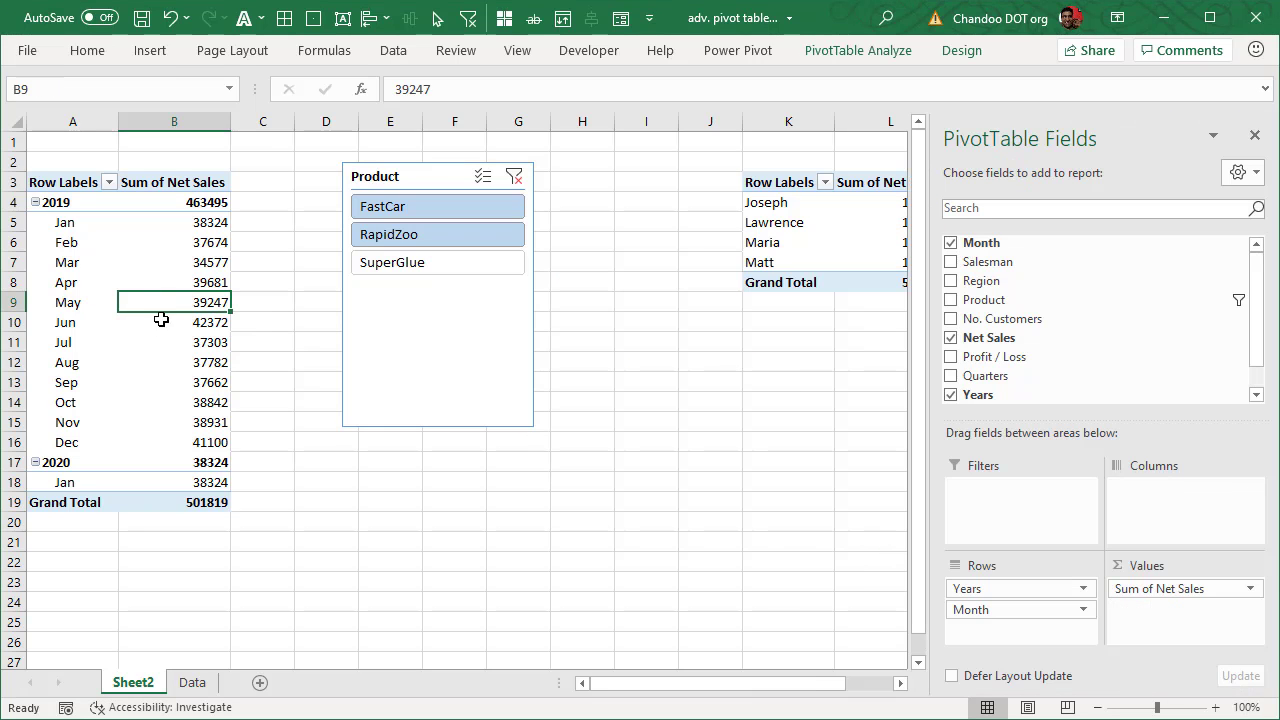
Rename PivotTable5 to 'Monthly trend'.
click(882, 55)
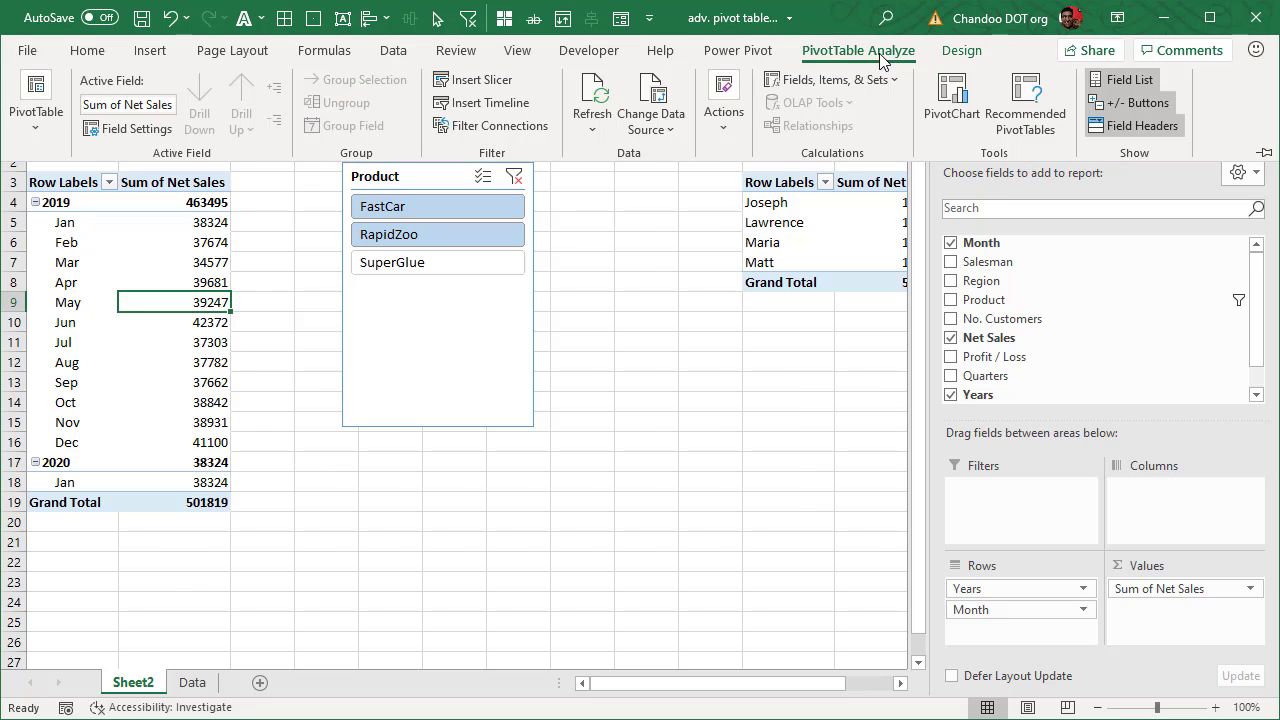
click(40, 118)
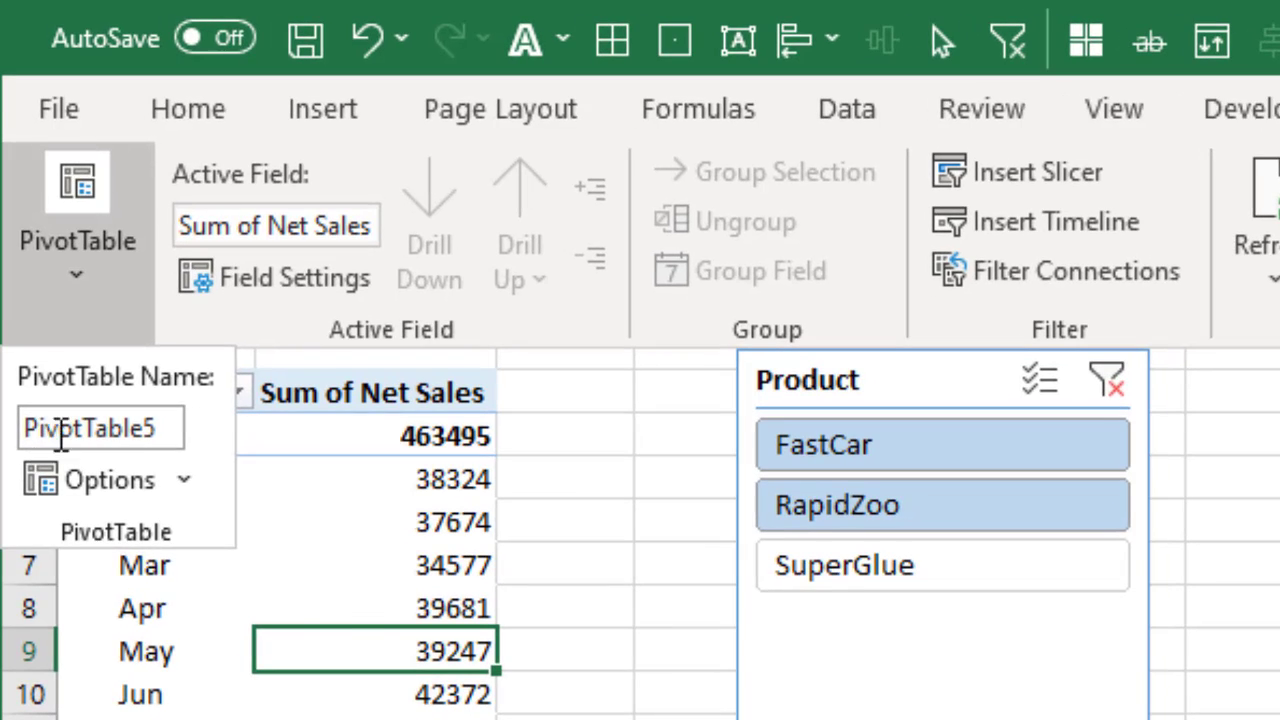
double_click(94, 429)
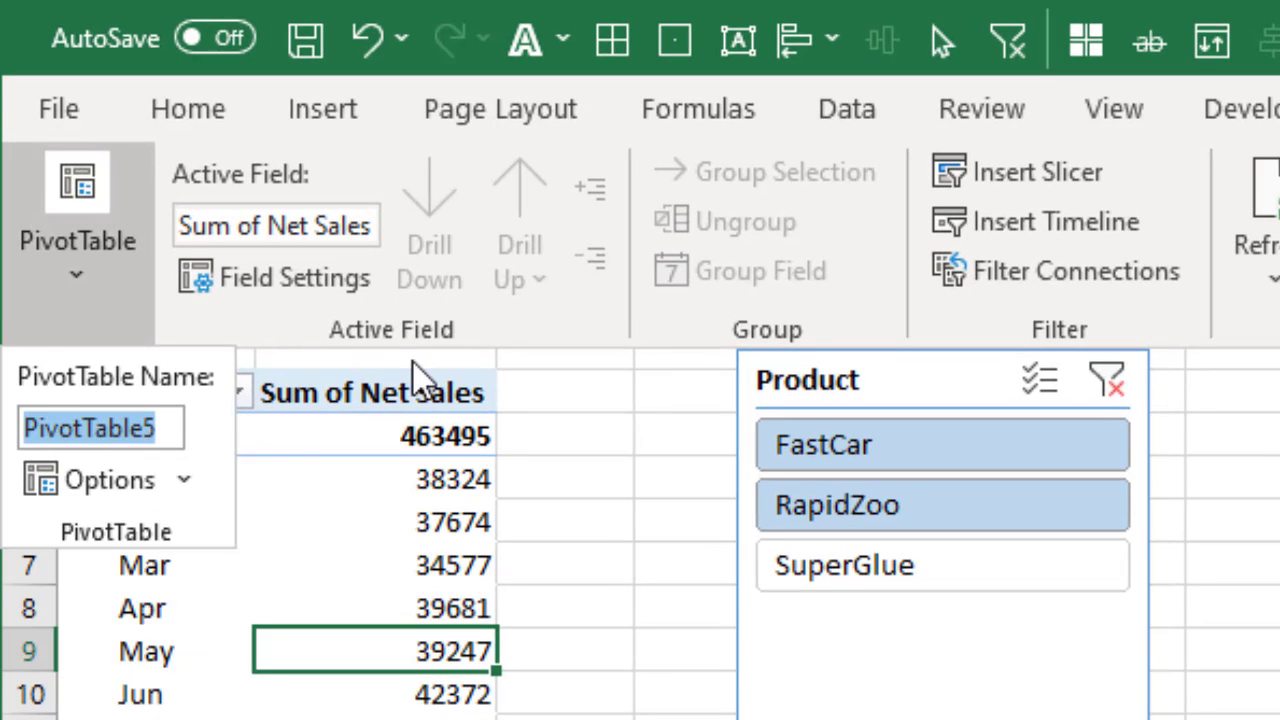
text(Monthly t)
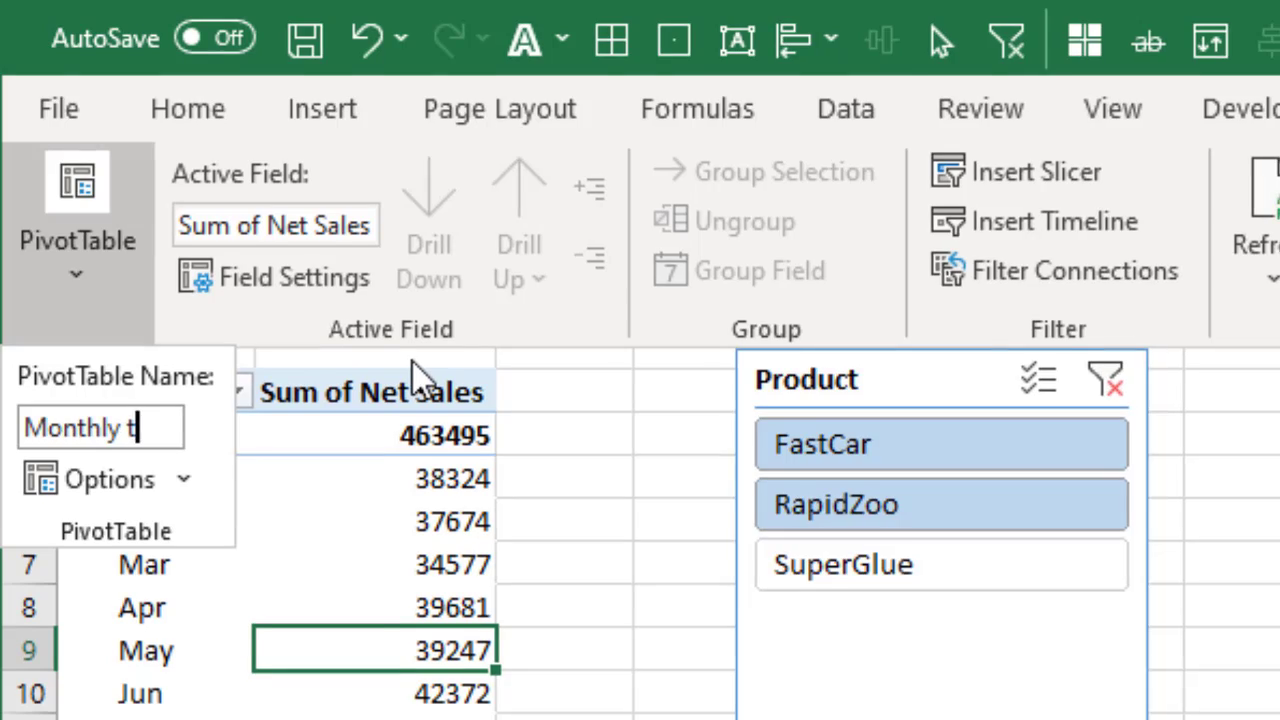
text(rend)
key(Return)
Rename the salesman pivot, PivotTable7, to 'Sales person report'.
click(795, 224)
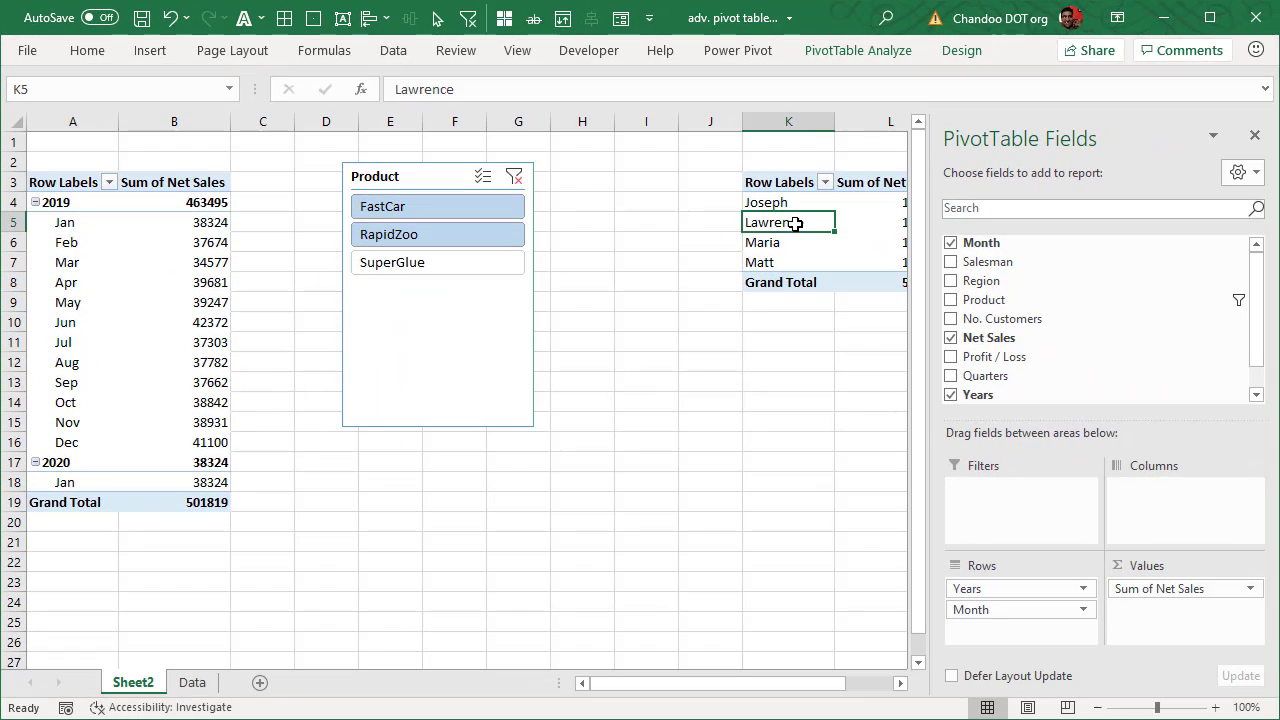
click(858, 50)
click(36, 110)
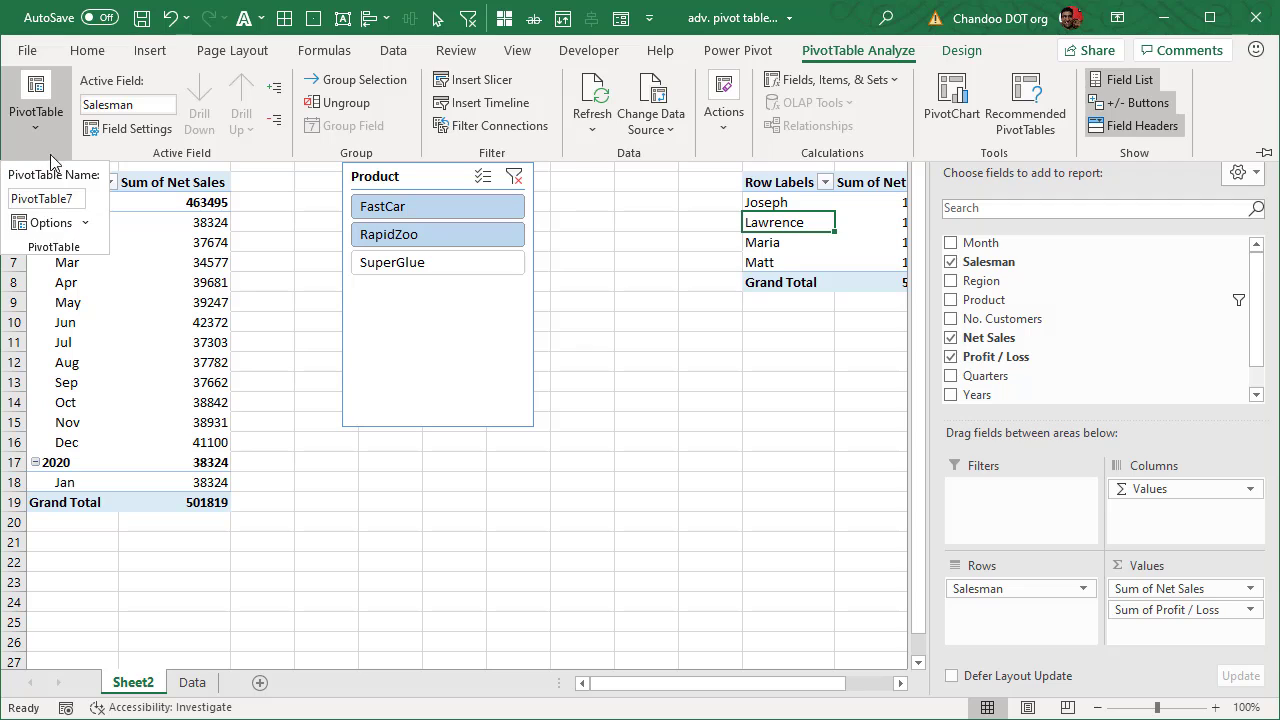
click(60, 201)
text(Sales person report)
key(Return)
right_click(377, 348)
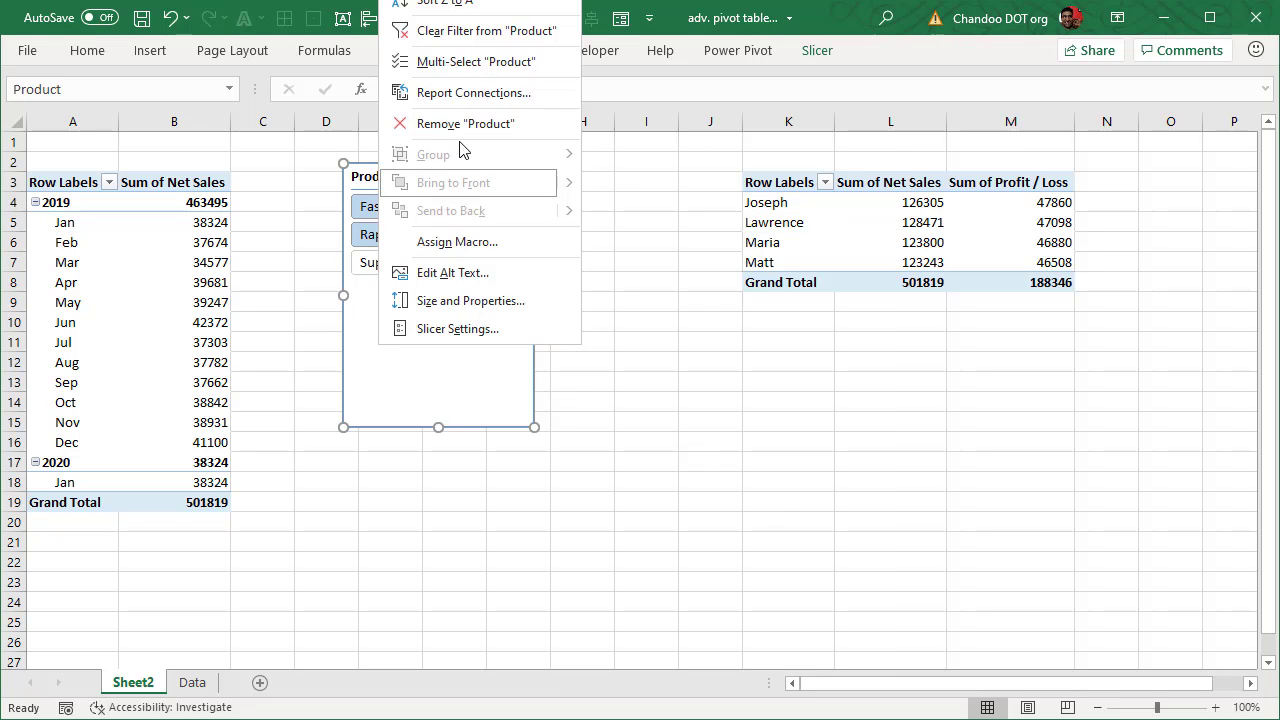
click(430, 91)
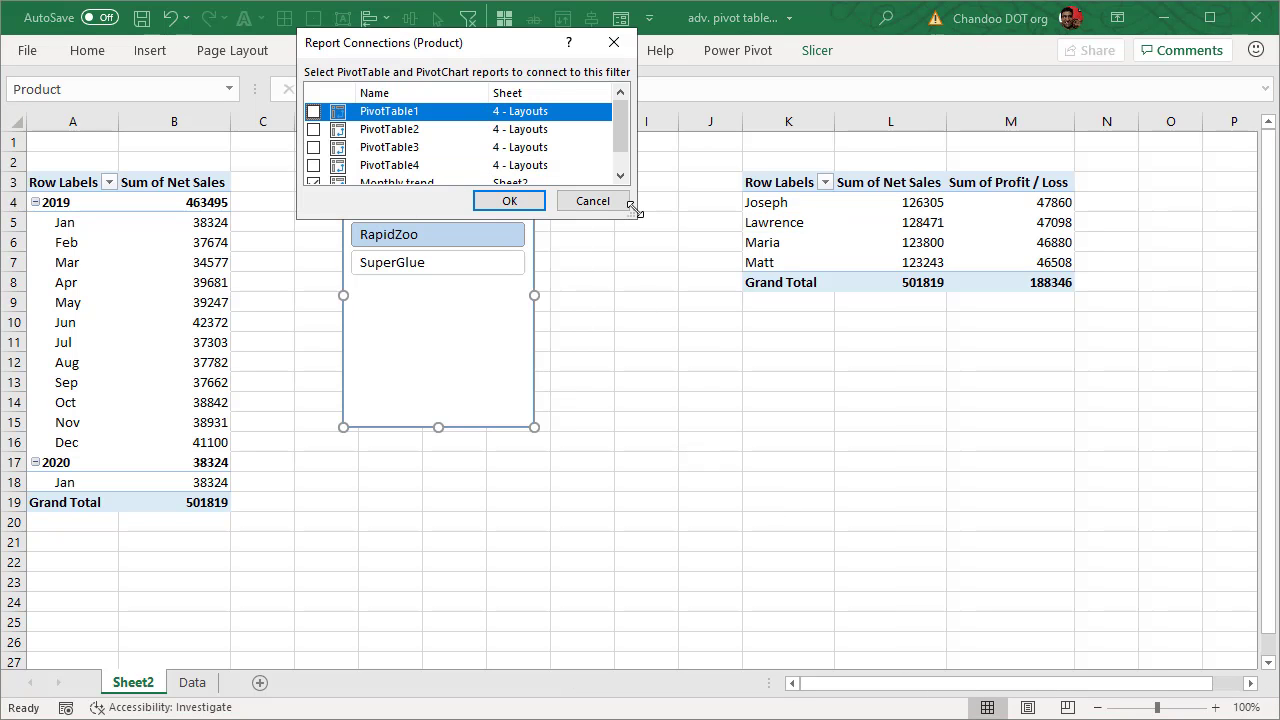
drag(634, 211, 693, 432)
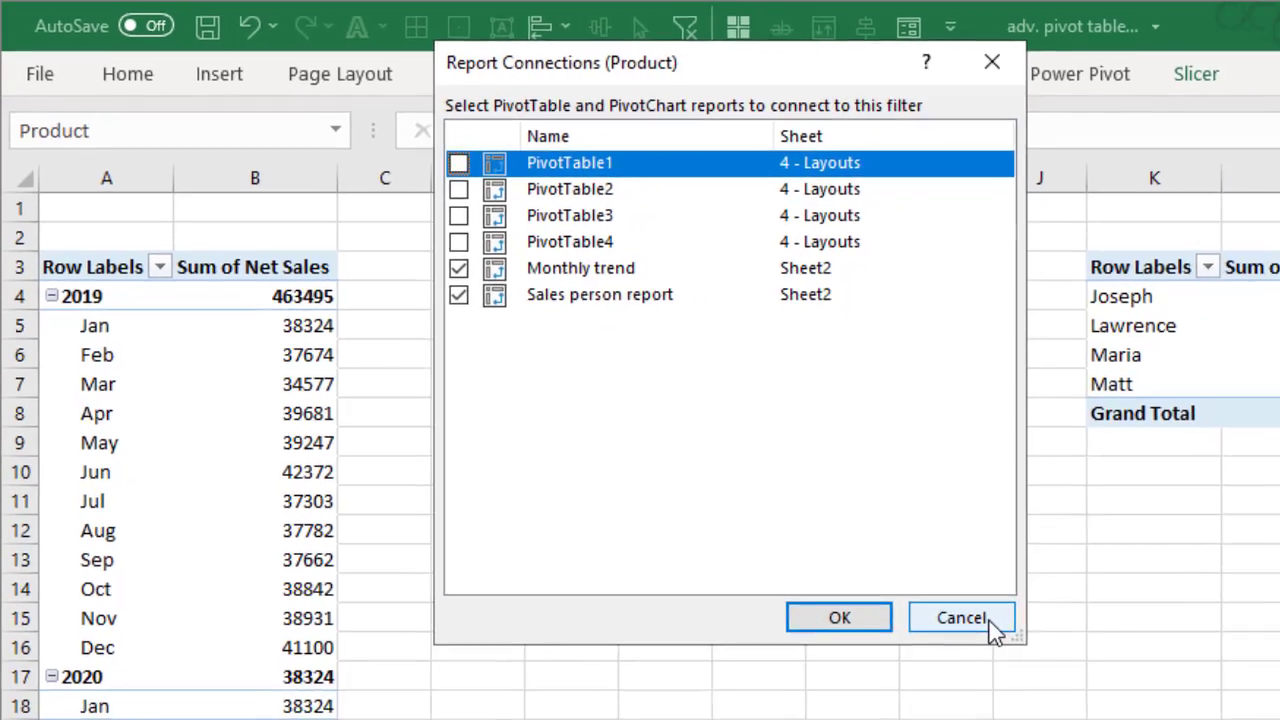
click(990, 622)
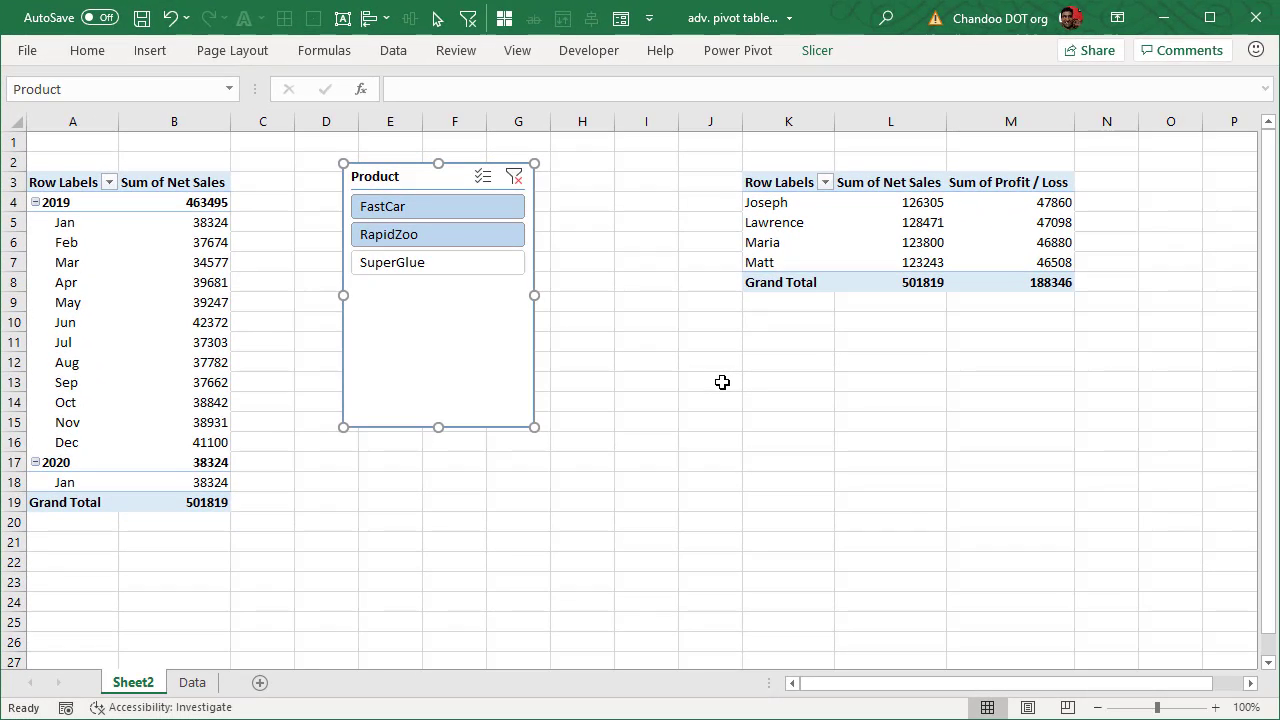